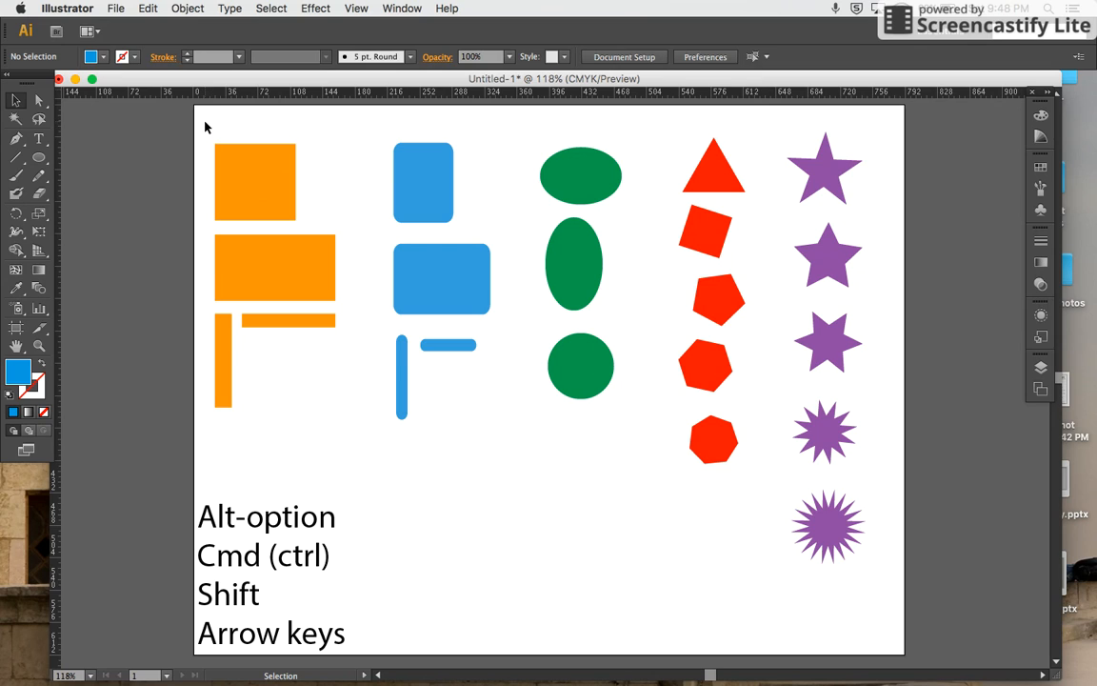
Examine the sample shapes by selecting each colour column in turn: orange rectangles, blue rounded rectangles, green ellipses, red polygons and purple stars
drag(259, 188, 362, 428)
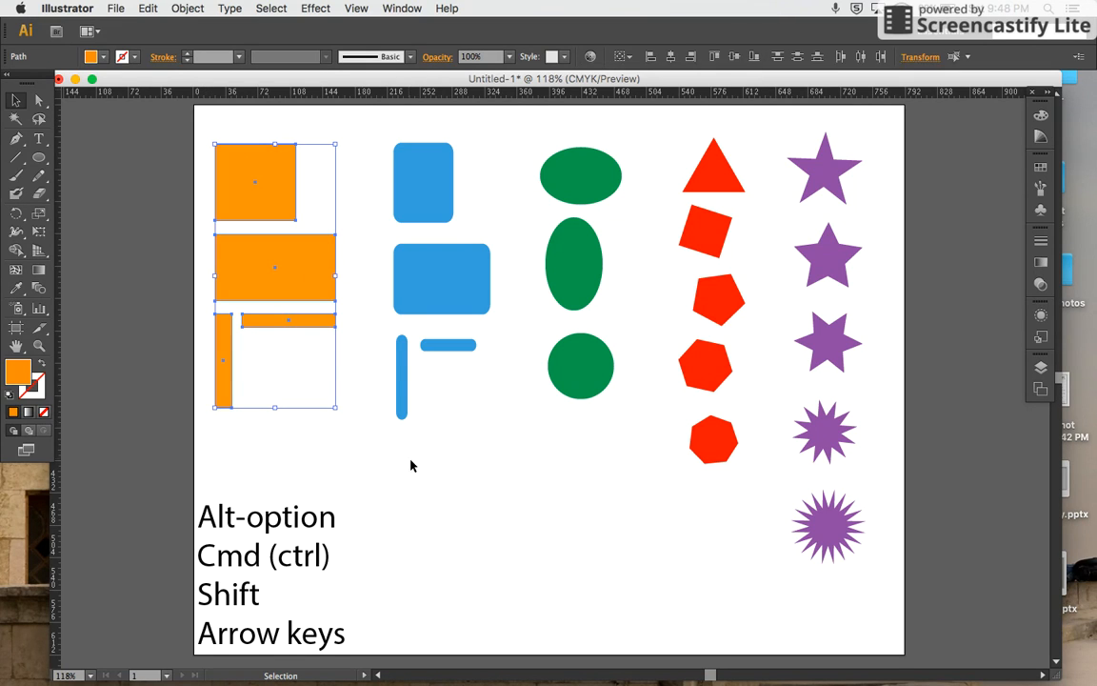
click(474, 410)
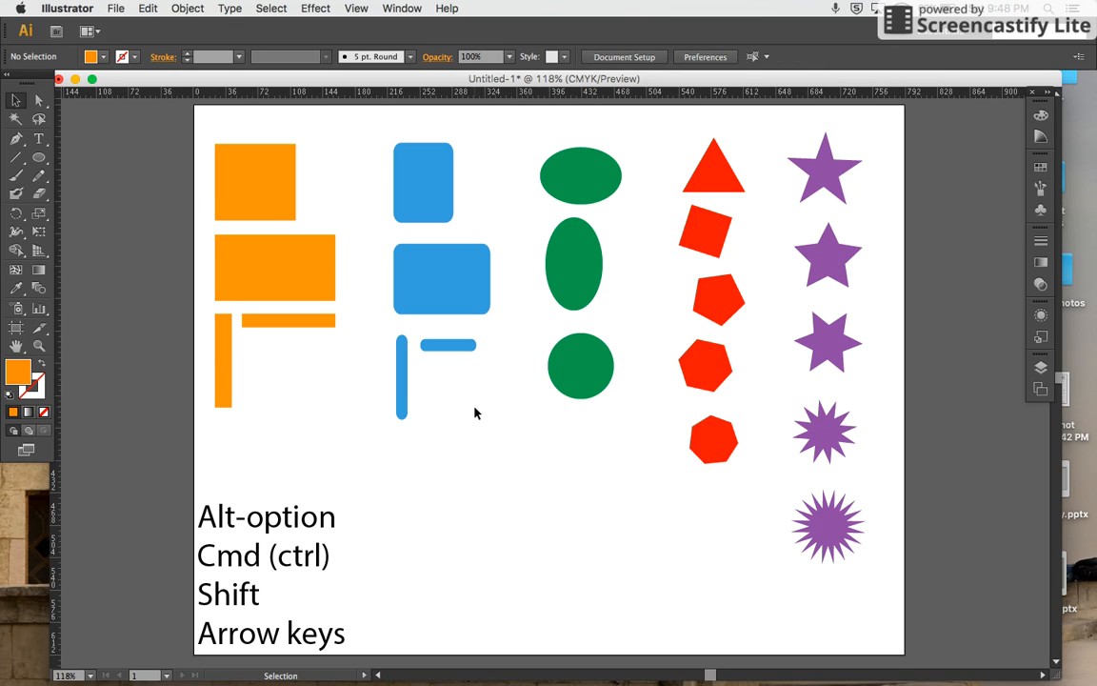
drag(491, 420, 375, 143)
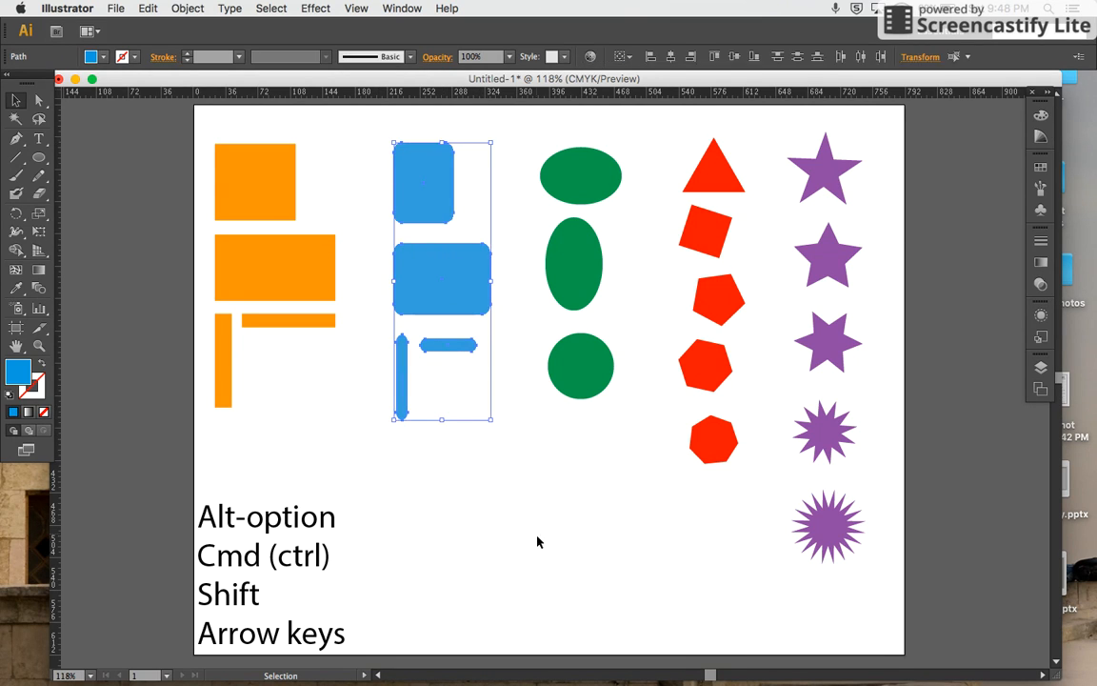
click(447, 461)
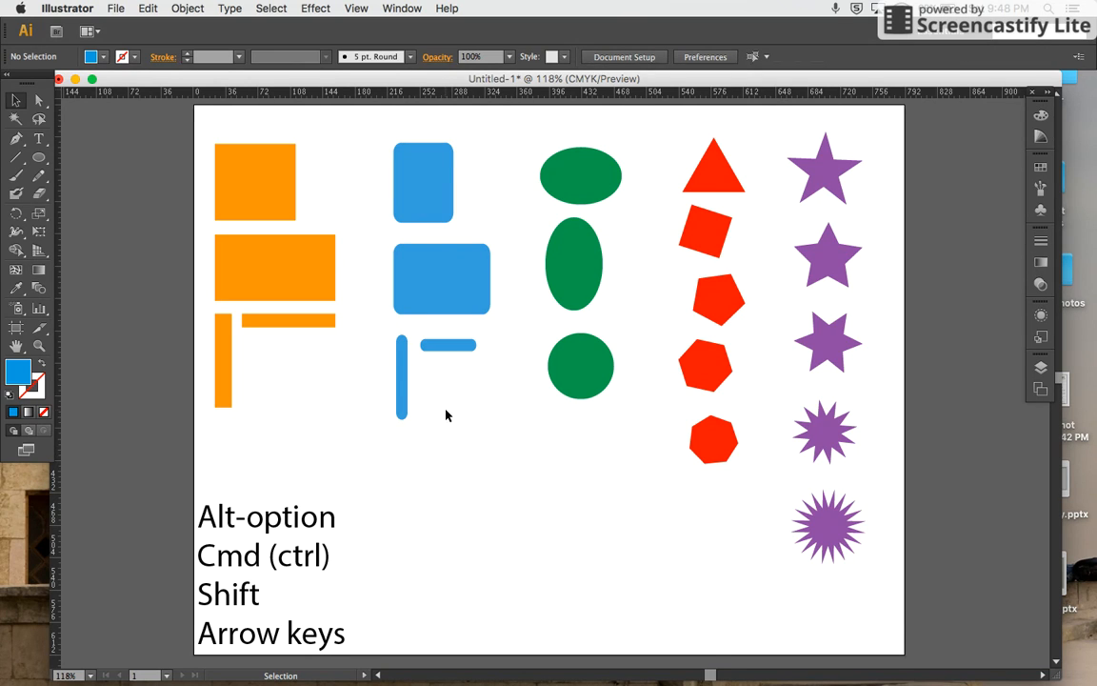
drag(529, 133, 631, 401)
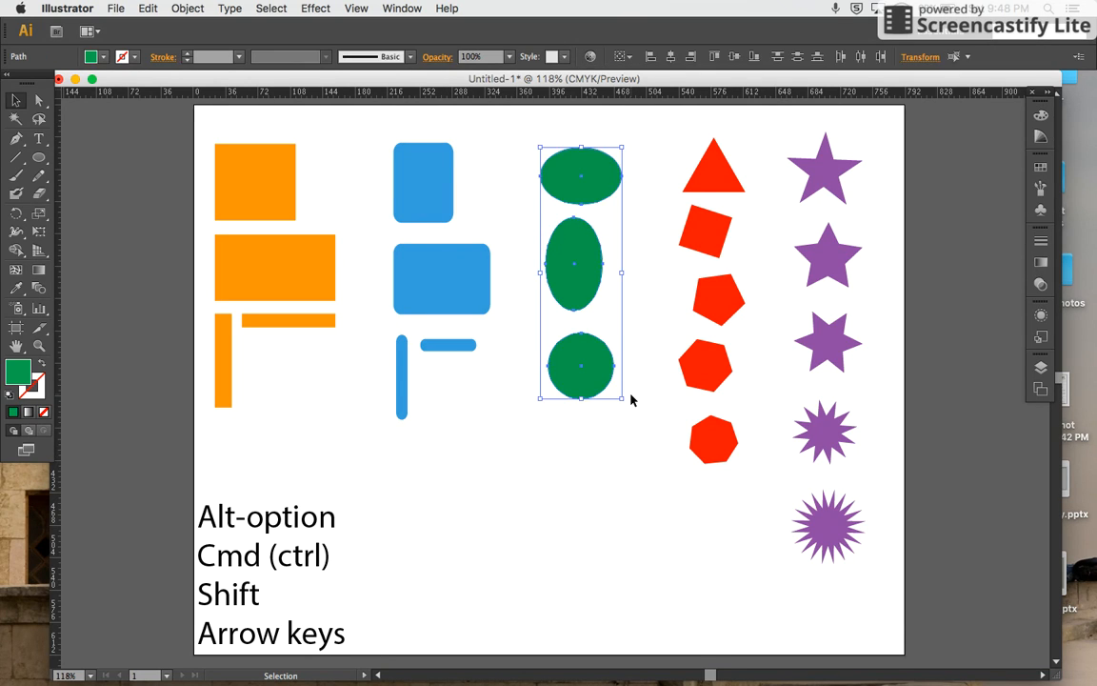
click(644, 470)
drag(681, 170, 763, 493)
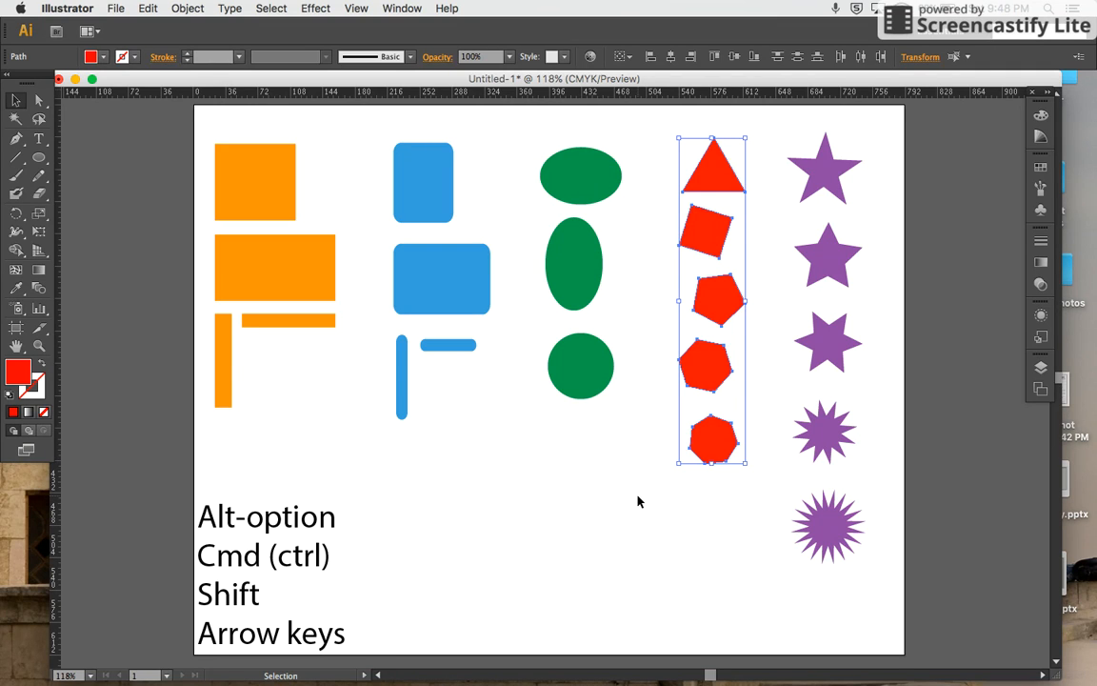
click(695, 516)
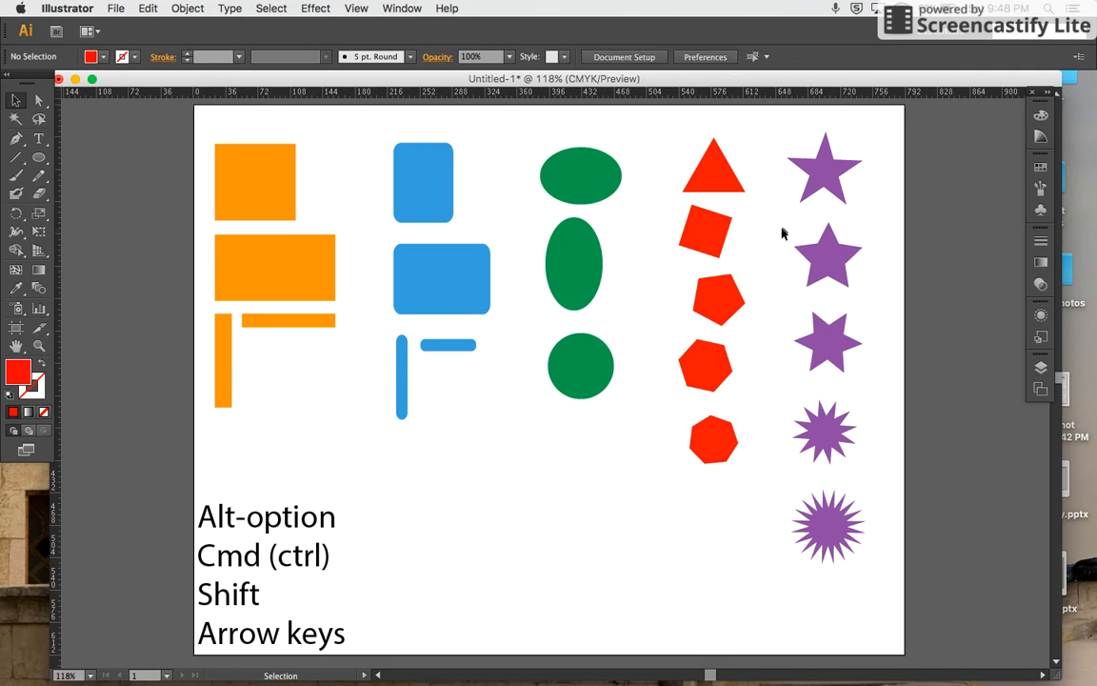
drag(774, 136, 881, 597)
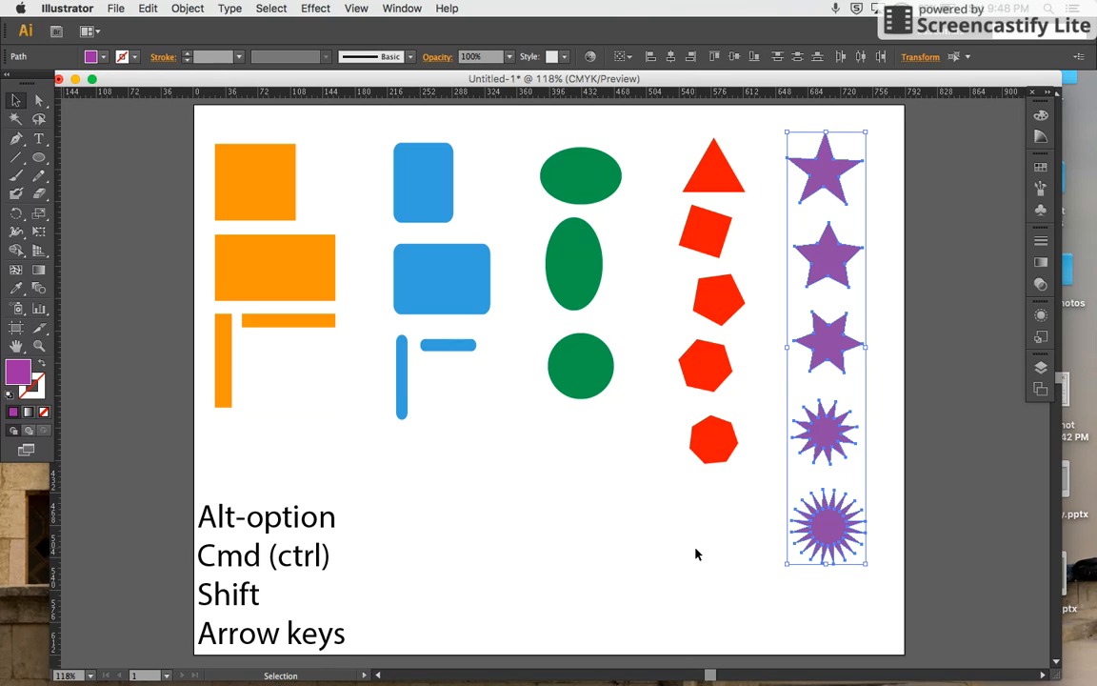
click(618, 527)
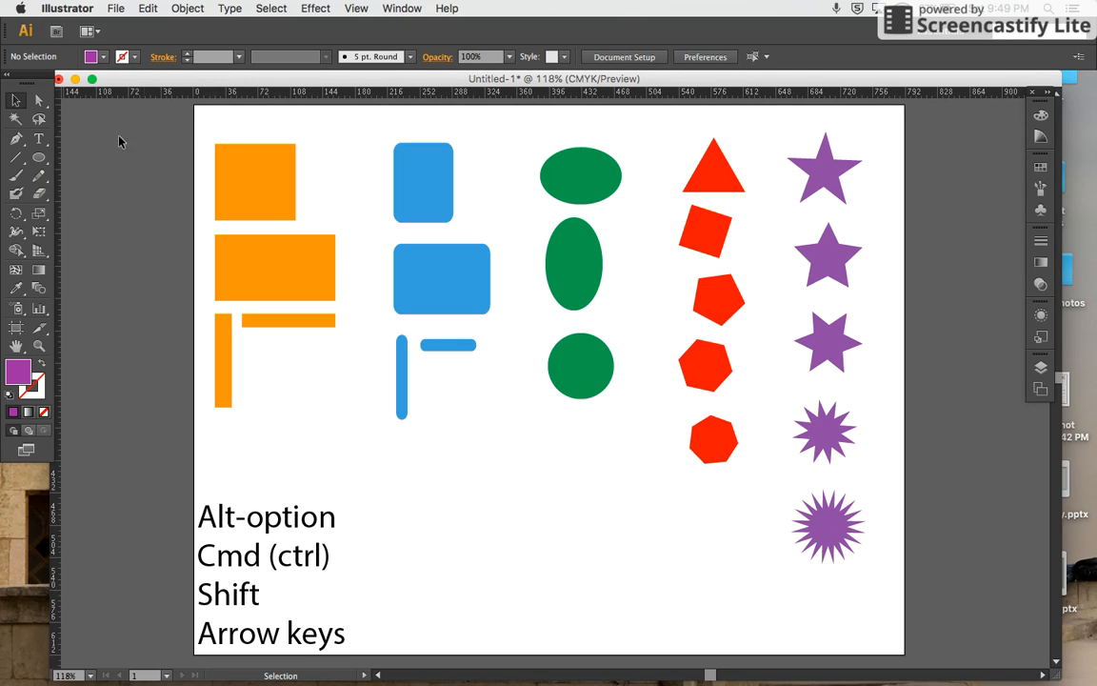
Make Rectangle the current shape tool and delete all the coloured sample shapes, keeping the text list
click(40, 159)
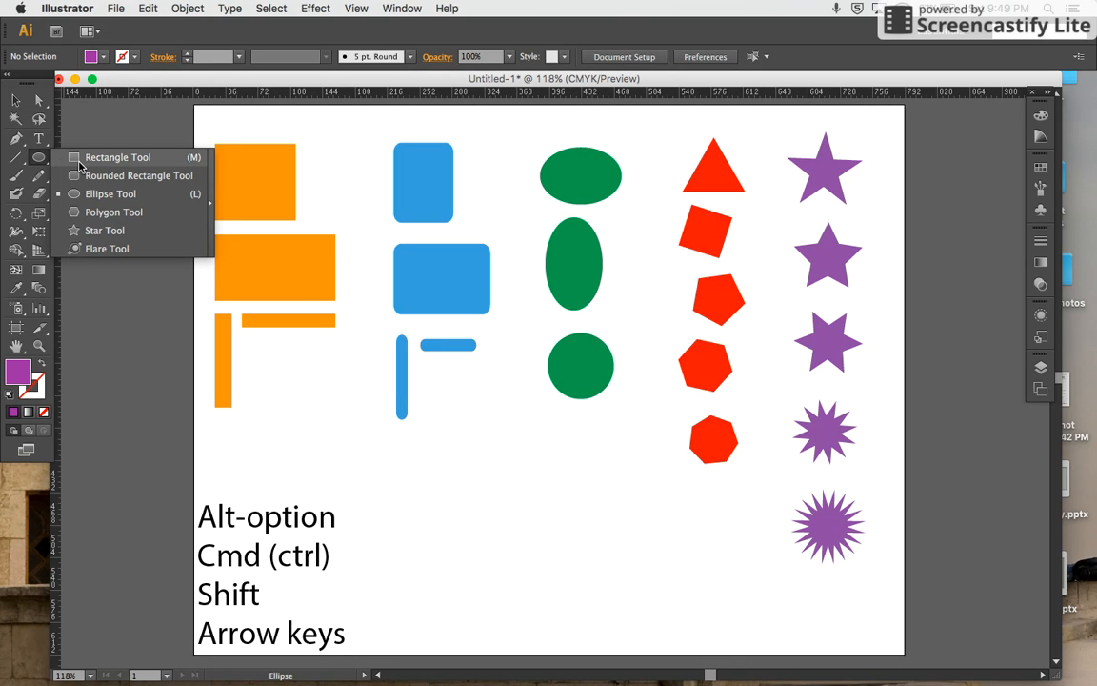
click(80, 160)
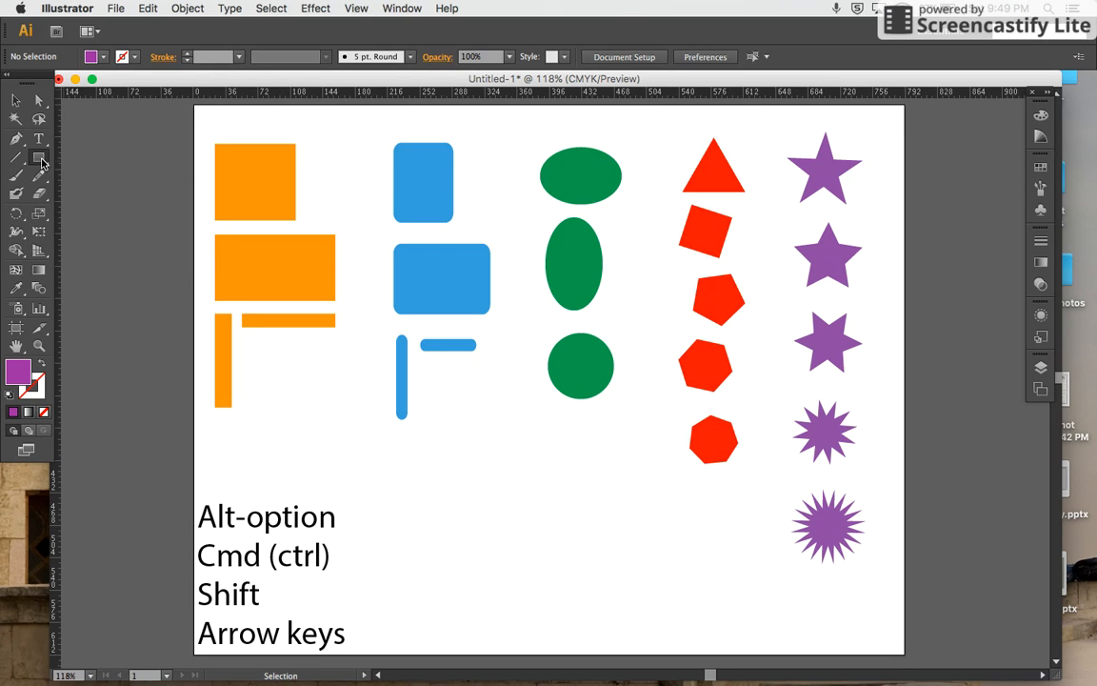
click(16, 99)
drag(206, 124, 911, 458)
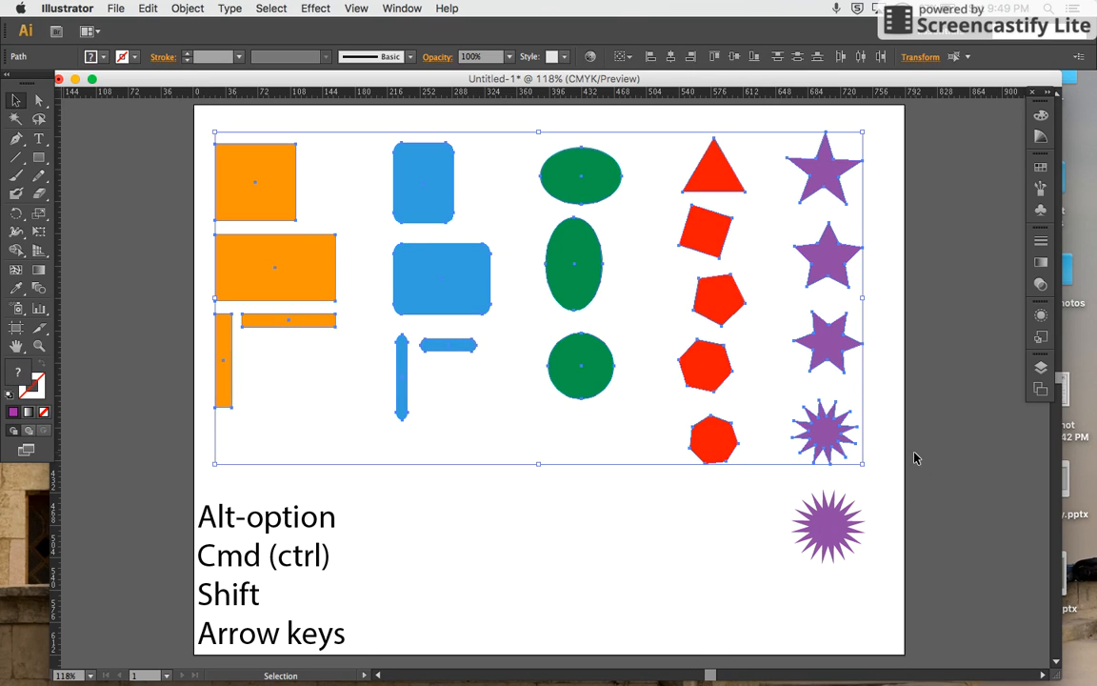
key(Delete)
drag(762, 471, 862, 548)
key(Delete)
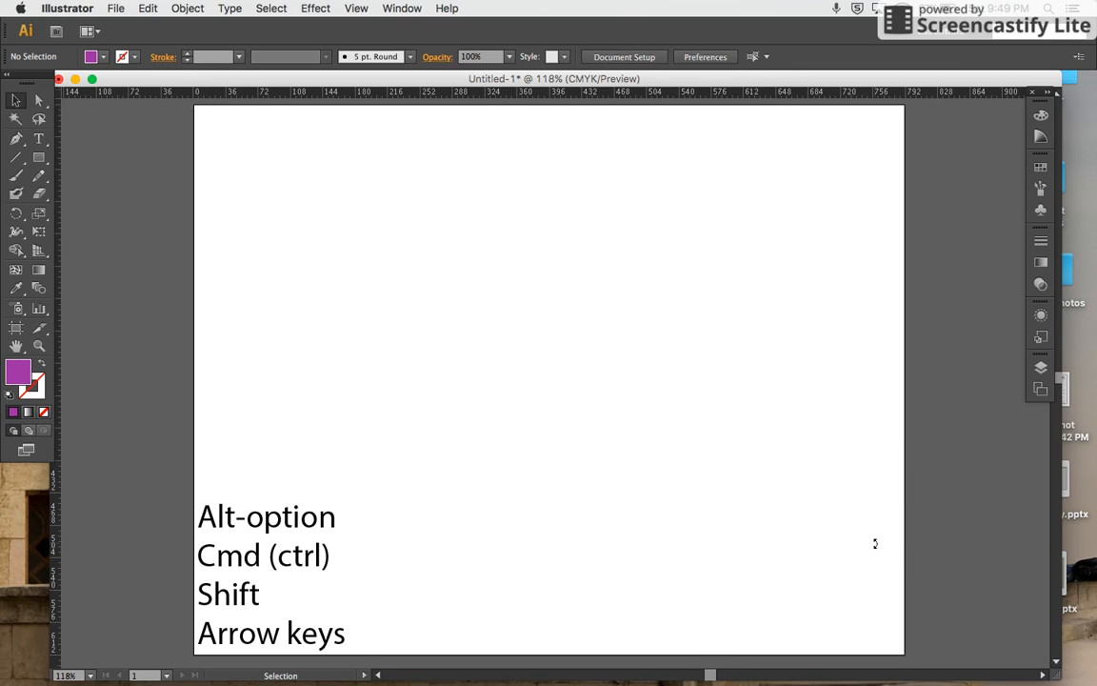
Draw a square, a wide rectangle, an upright rectangle and a narrow vertical bar down the artboard's left side
click(38, 157)
drag(211, 124, 282, 193)
drag(210, 214, 317, 277)
drag(205, 290, 264, 389)
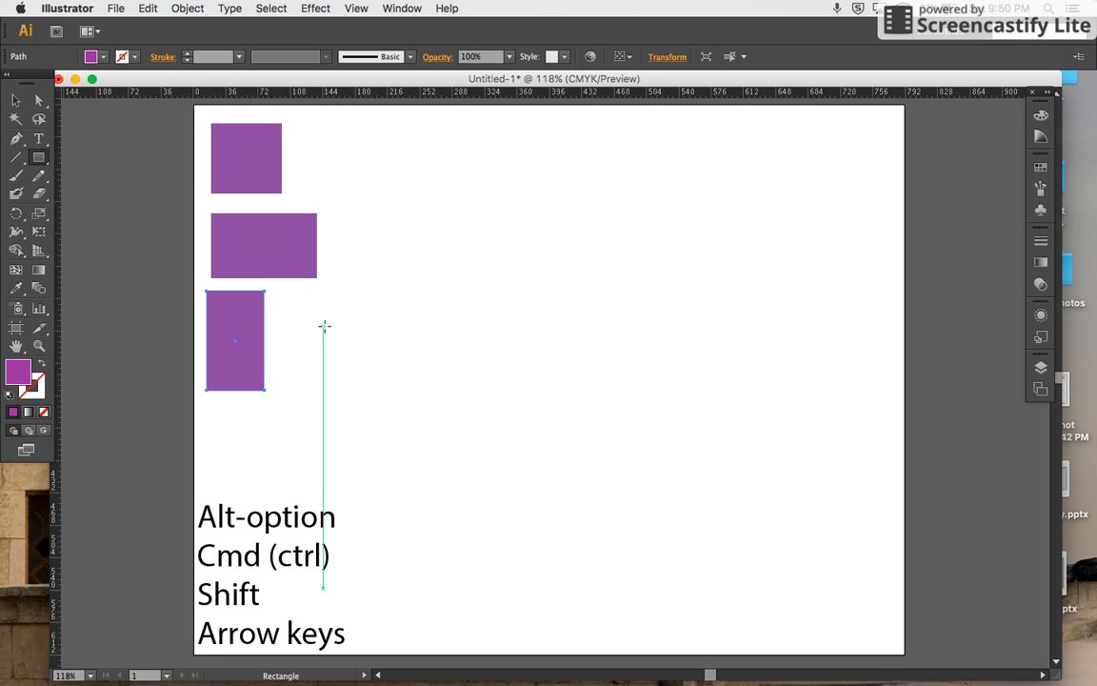
drag(286, 294, 299, 410)
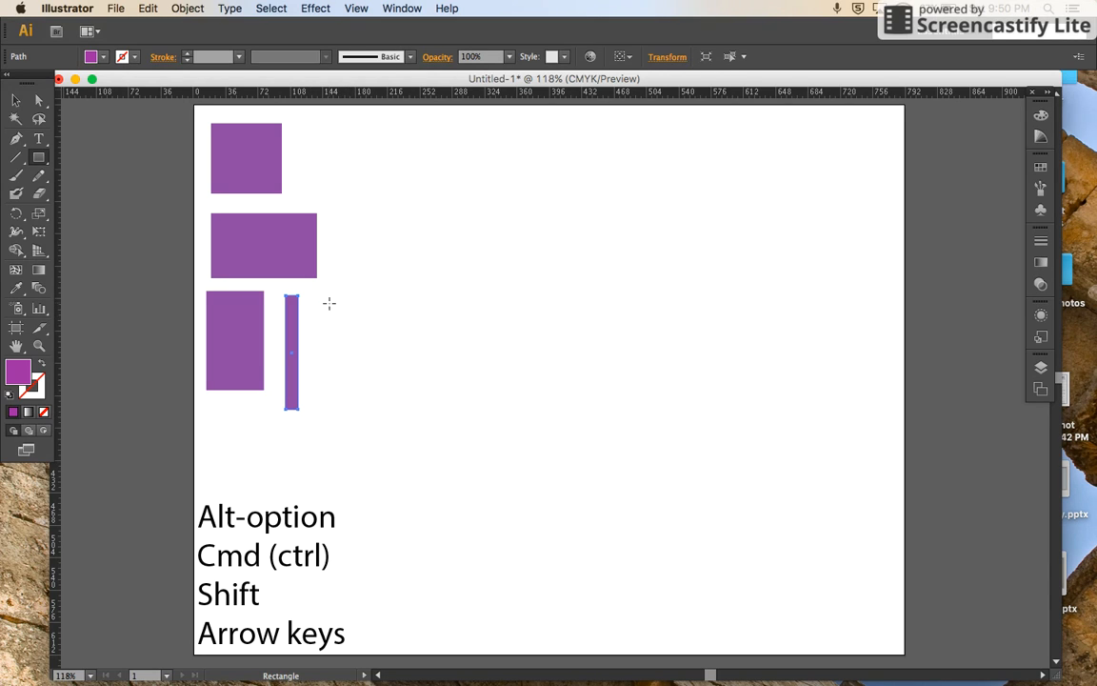
Draw a trial square beside the narrow bar, delete it, and draw a rectangle outward from its centre there
drag(322, 302, 391, 382)
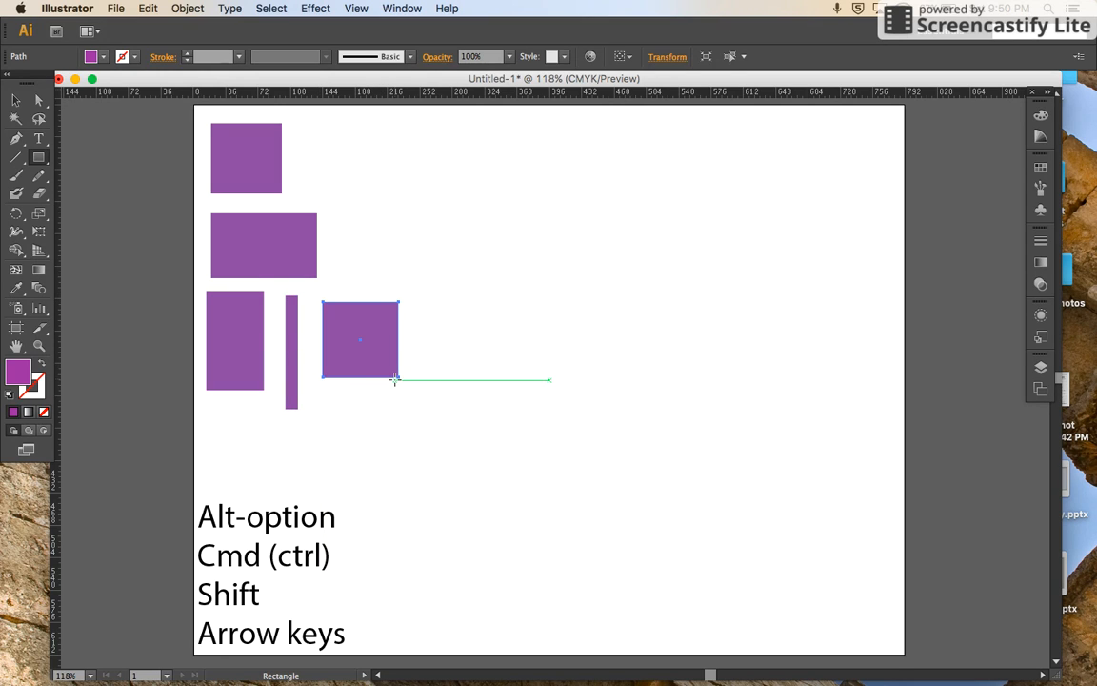
key(Delete)
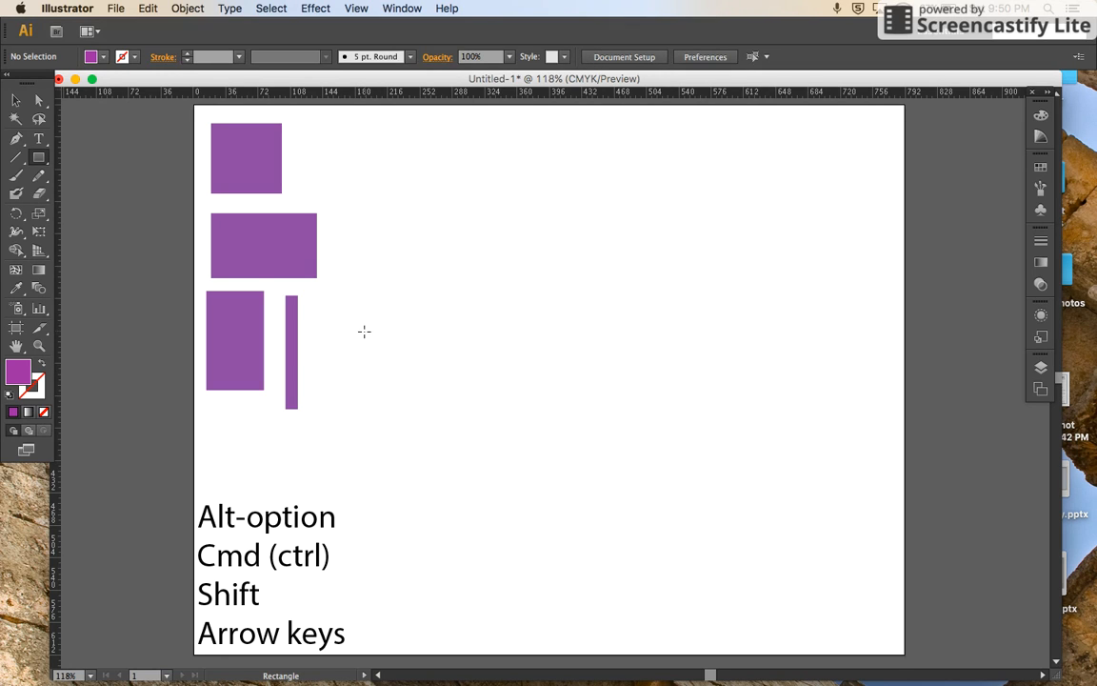
drag(363, 331, 409, 376)
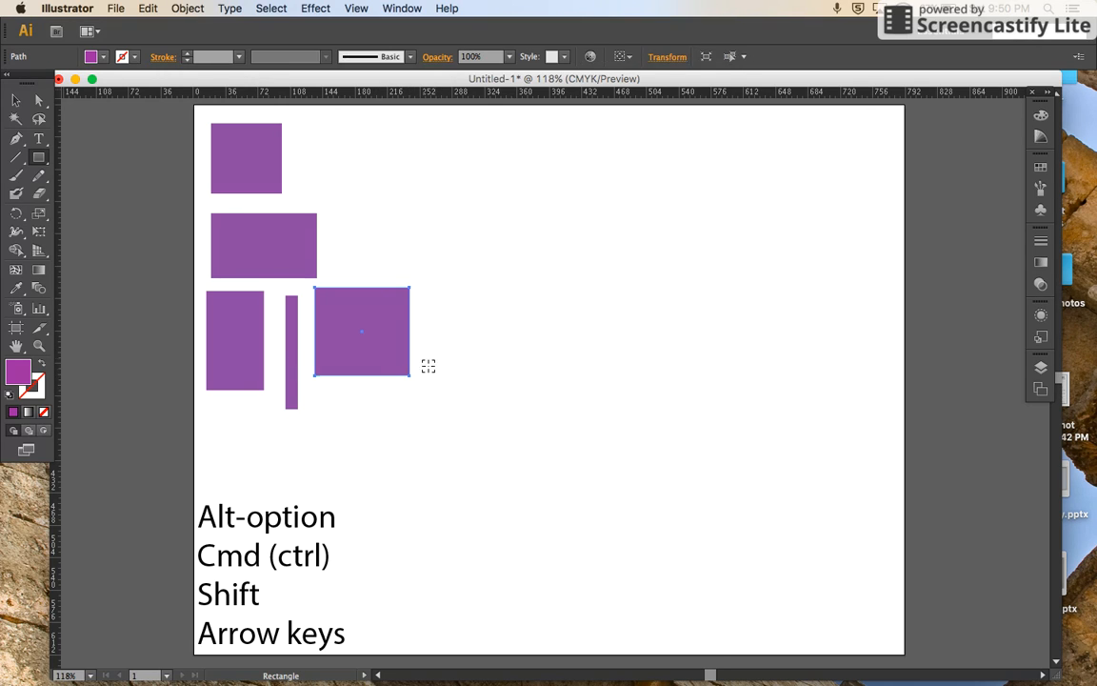
Cross ruler guides at about X 362 pt, Y 235.5 pt, and try a rectangle drawn outward from their intersection, deleting it
drag(520, 92, 522, 319)
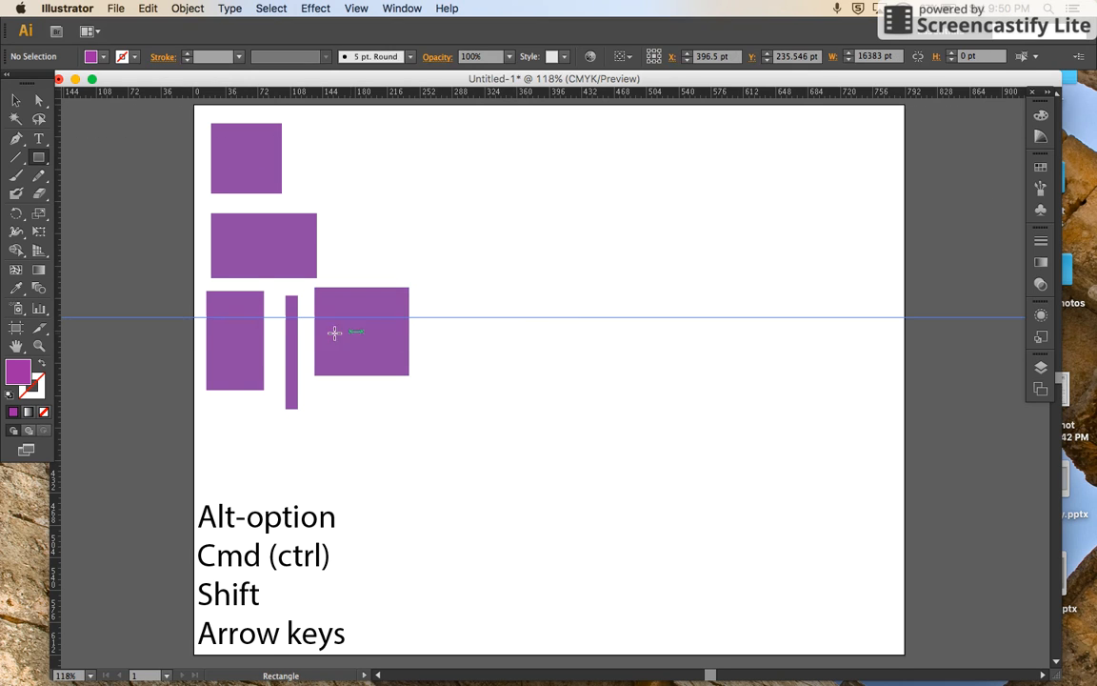
drag(54, 341, 518, 385)
drag(519, 318, 519, 317)
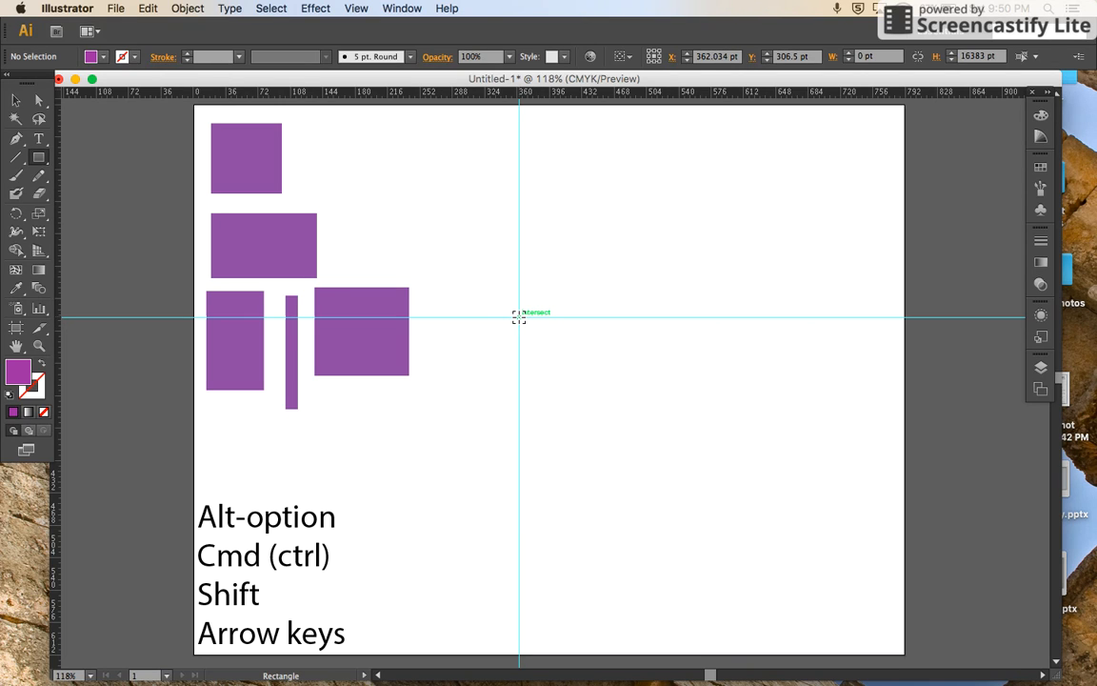
drag(519, 317, 578, 390)
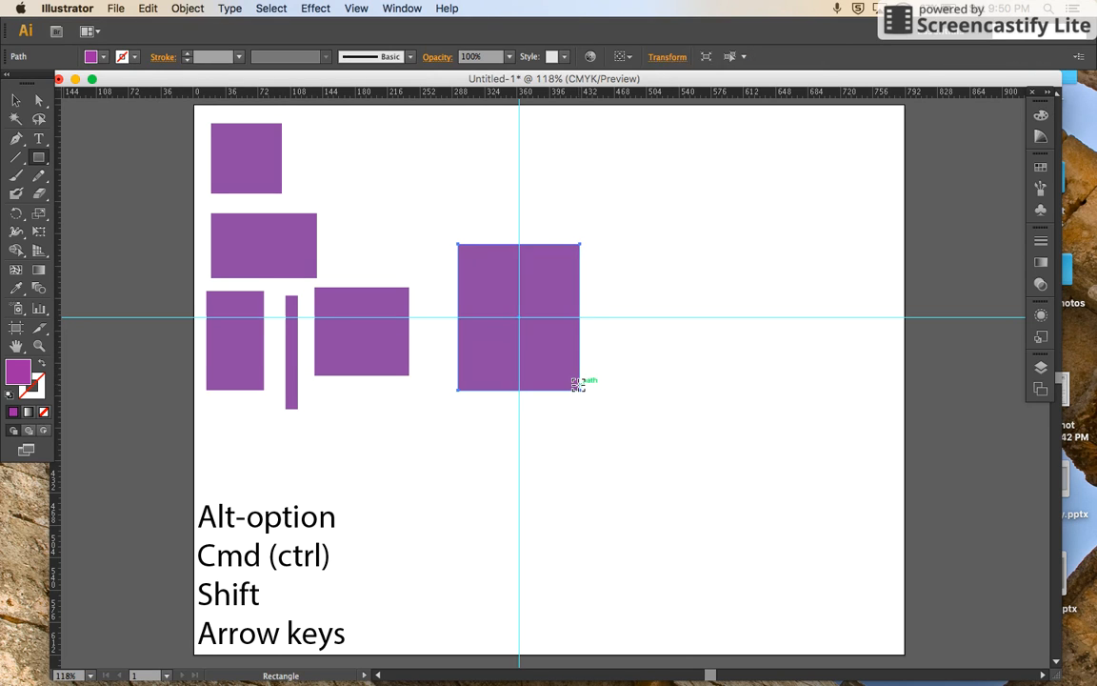
key(Delete)
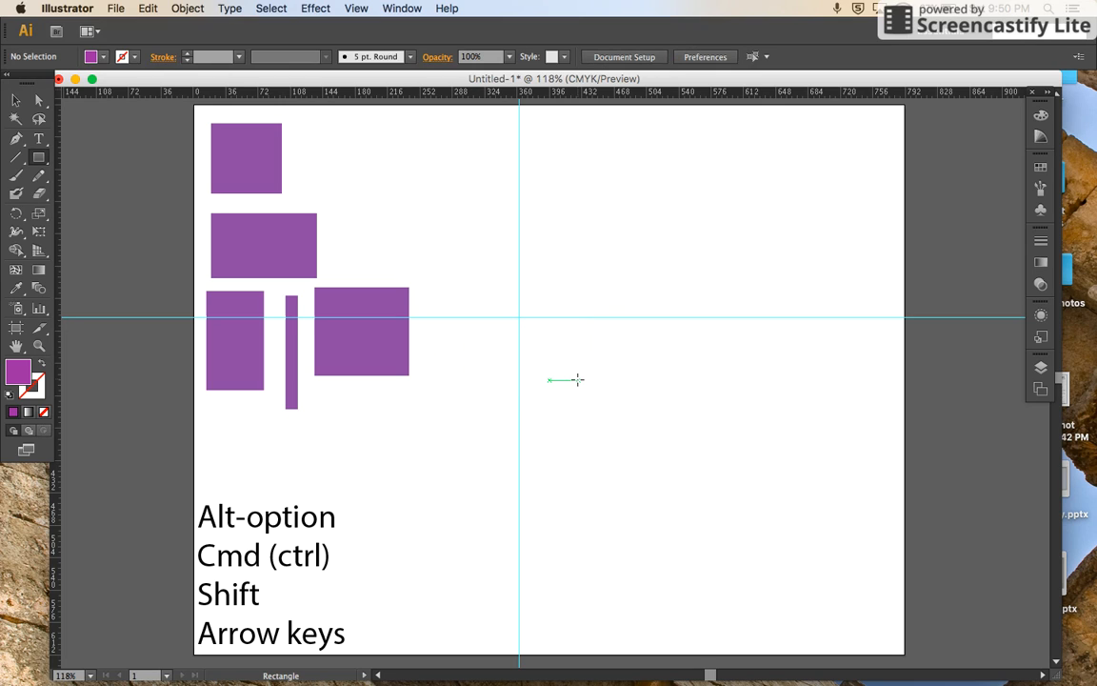
Delete the centre-drawn rectangle beside the narrow bar and remove both ruler guides
key(v)
click(399, 360)
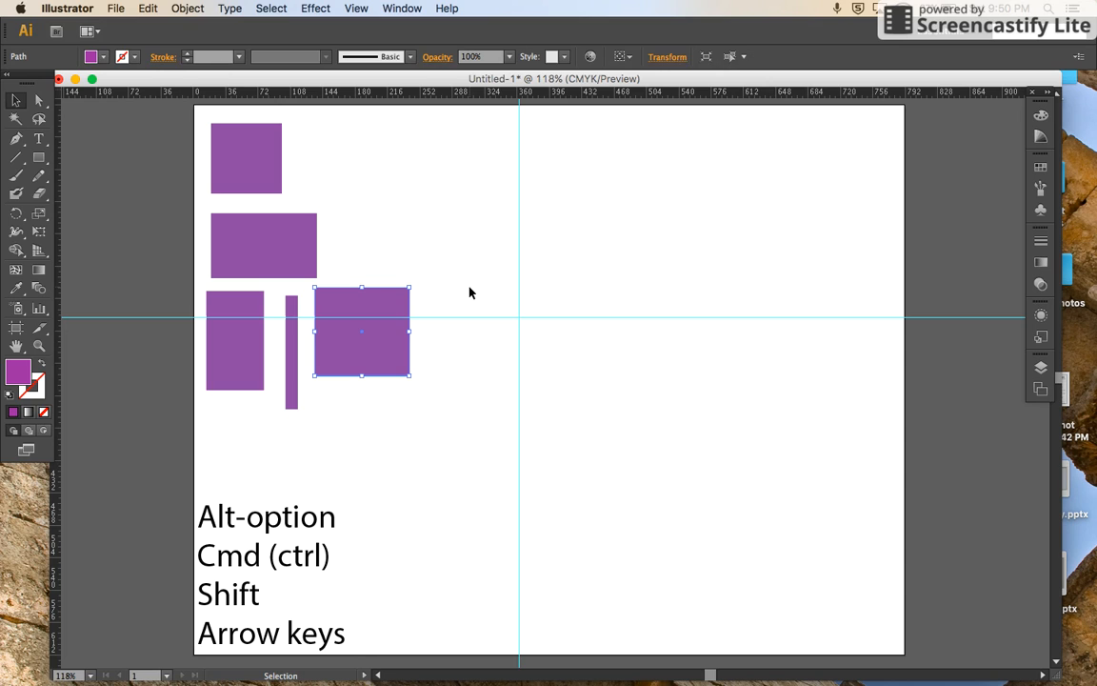
key(Delete)
drag(471, 289, 554, 375)
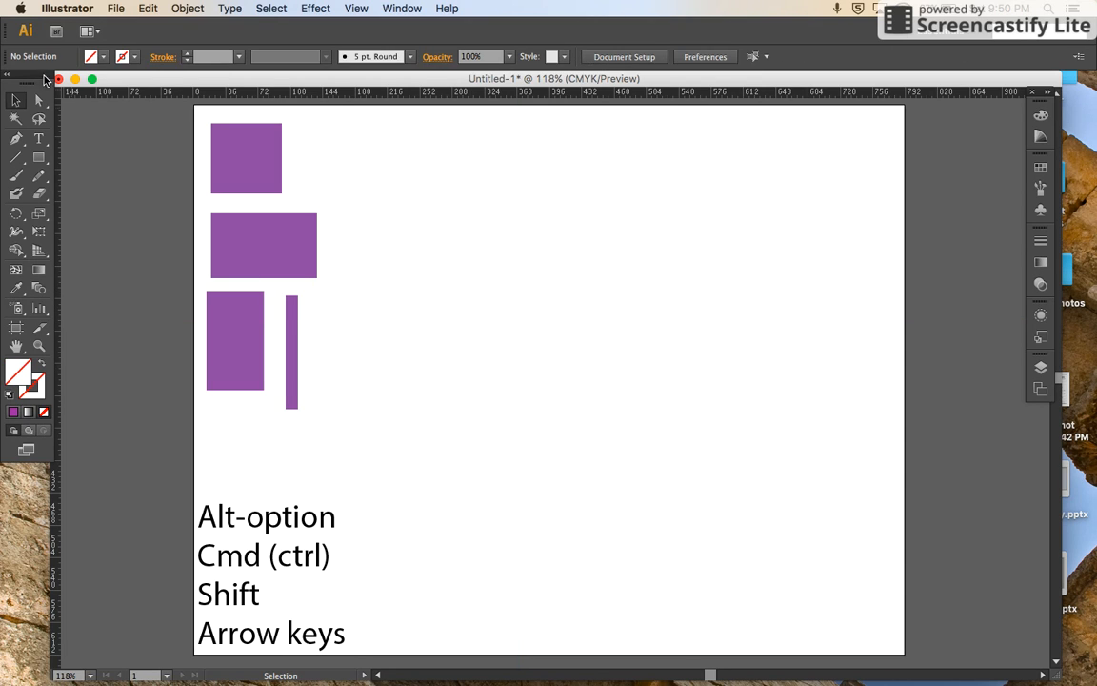
Draw an upright rounded rectangle to the right of the purple square
click(40, 158)
drag(42, 160, 105, 177)
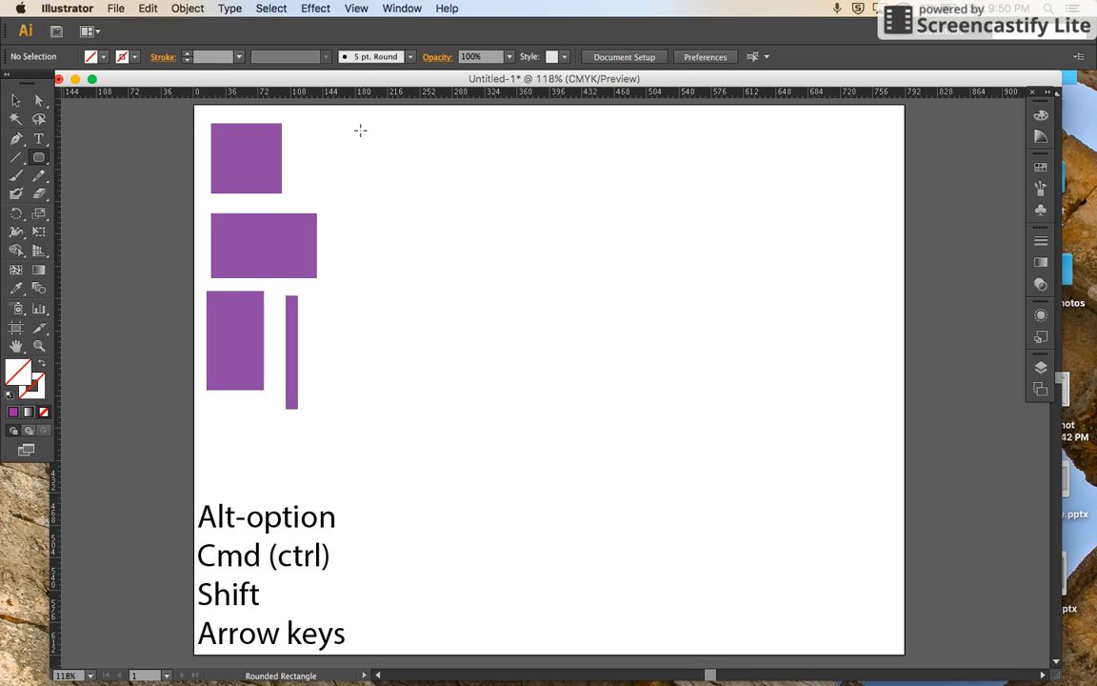
drag(355, 124, 414, 213)
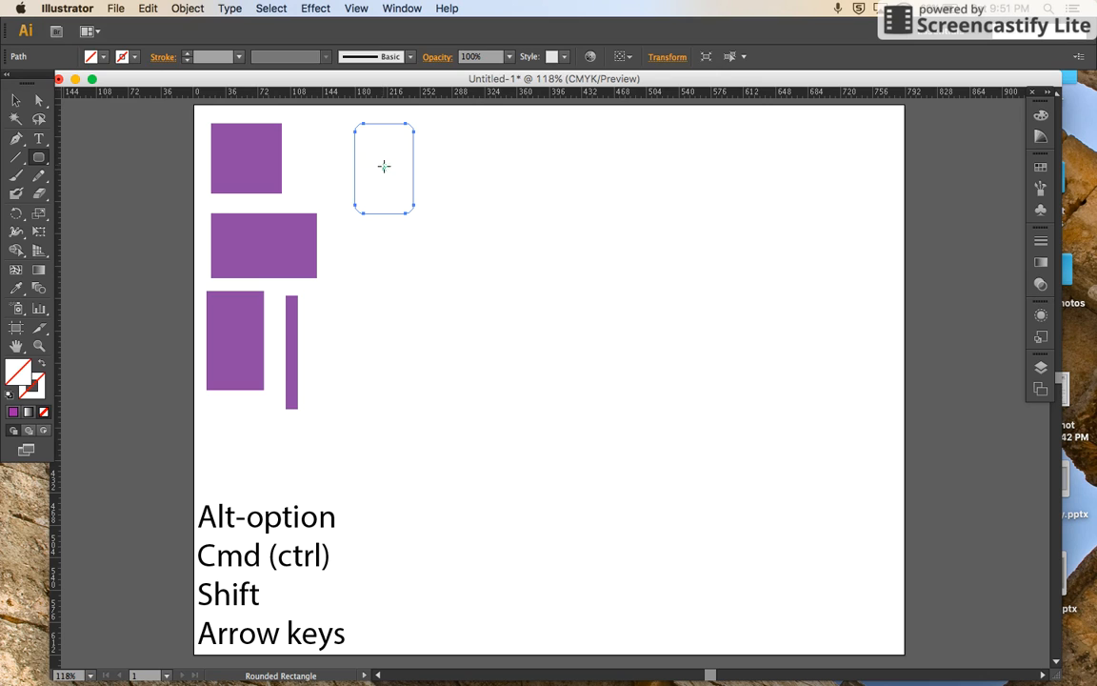
Enlarge the colour spectrum and fill the new rounded rectangle with bright light blue
click(14, 101)
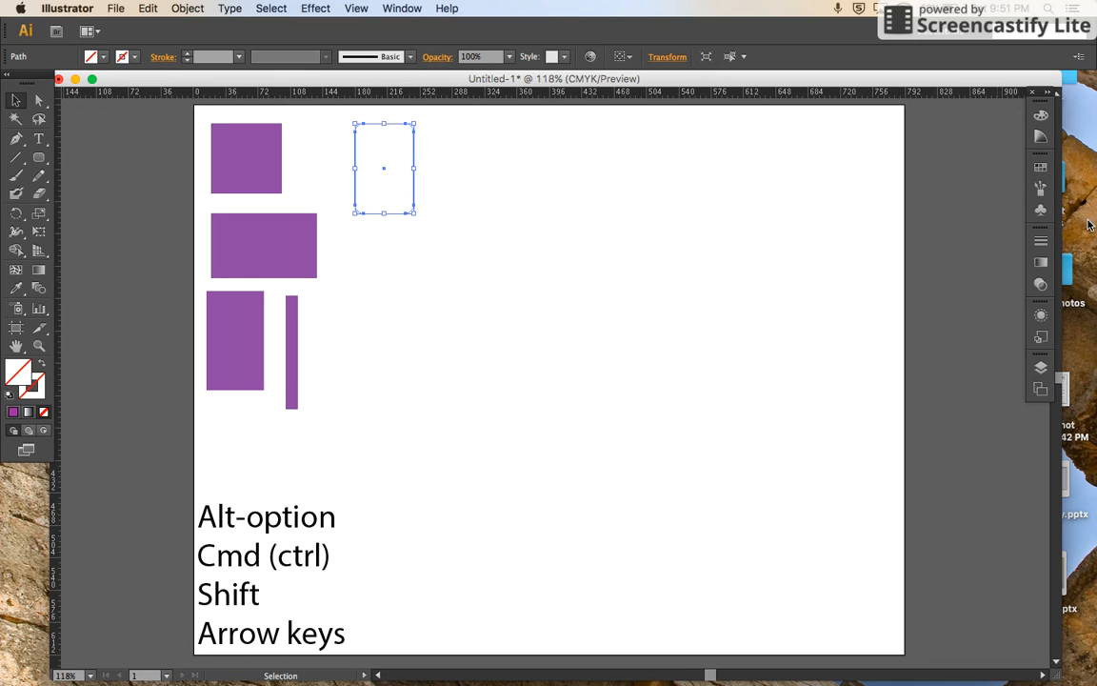
click(1042, 115)
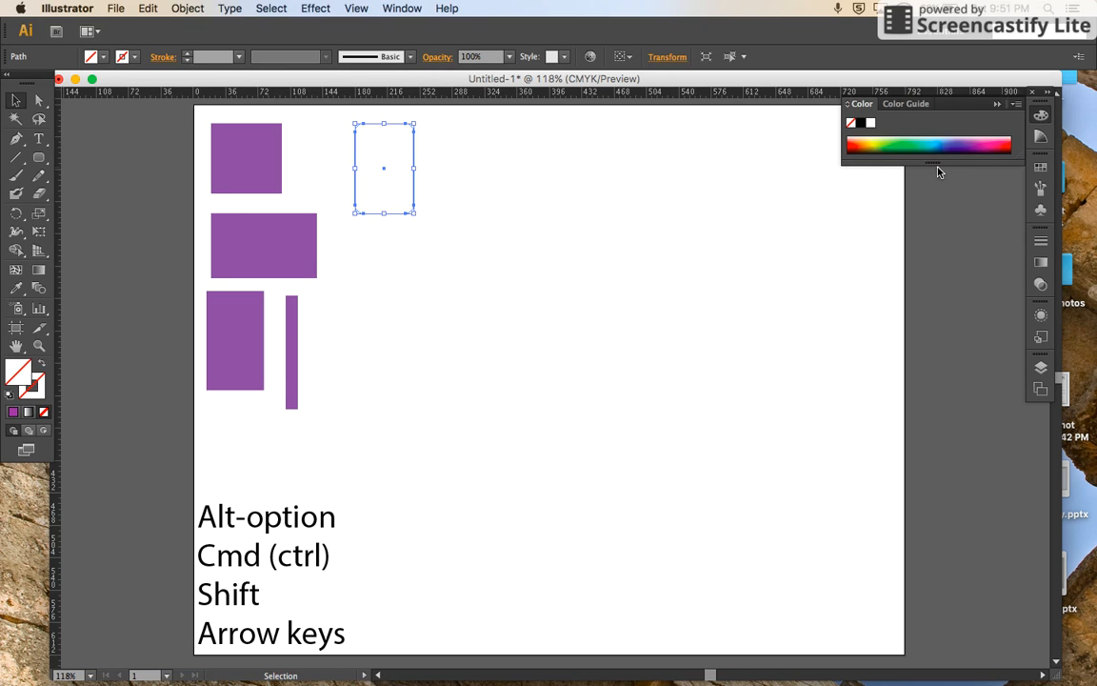
drag(933, 165, 957, 252)
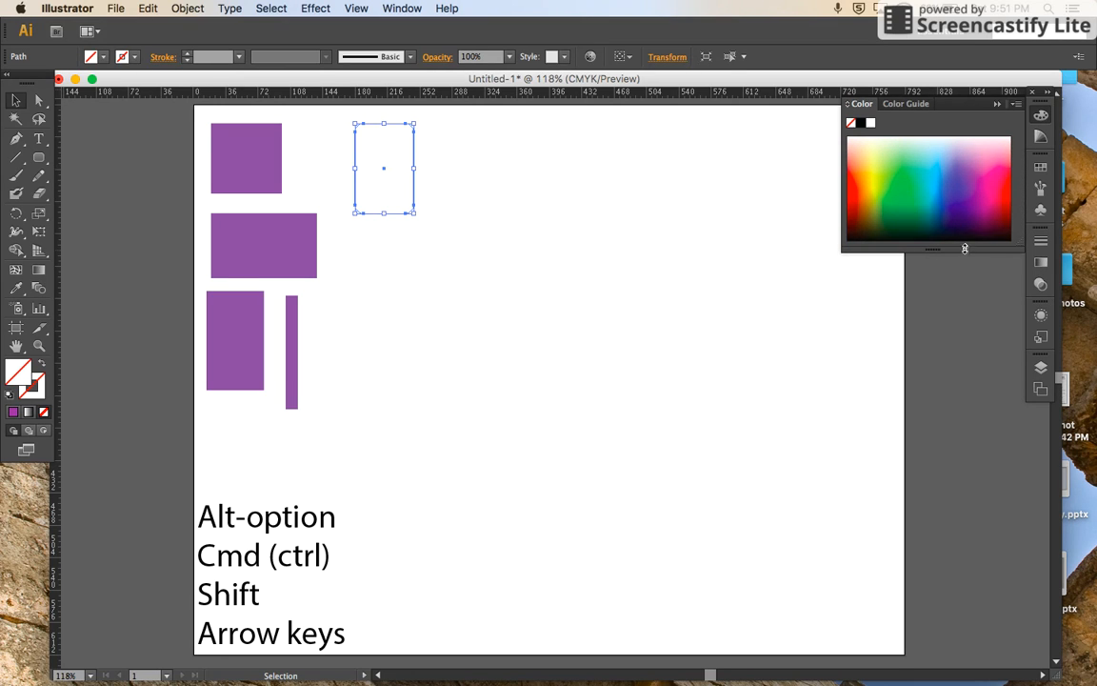
click(937, 181)
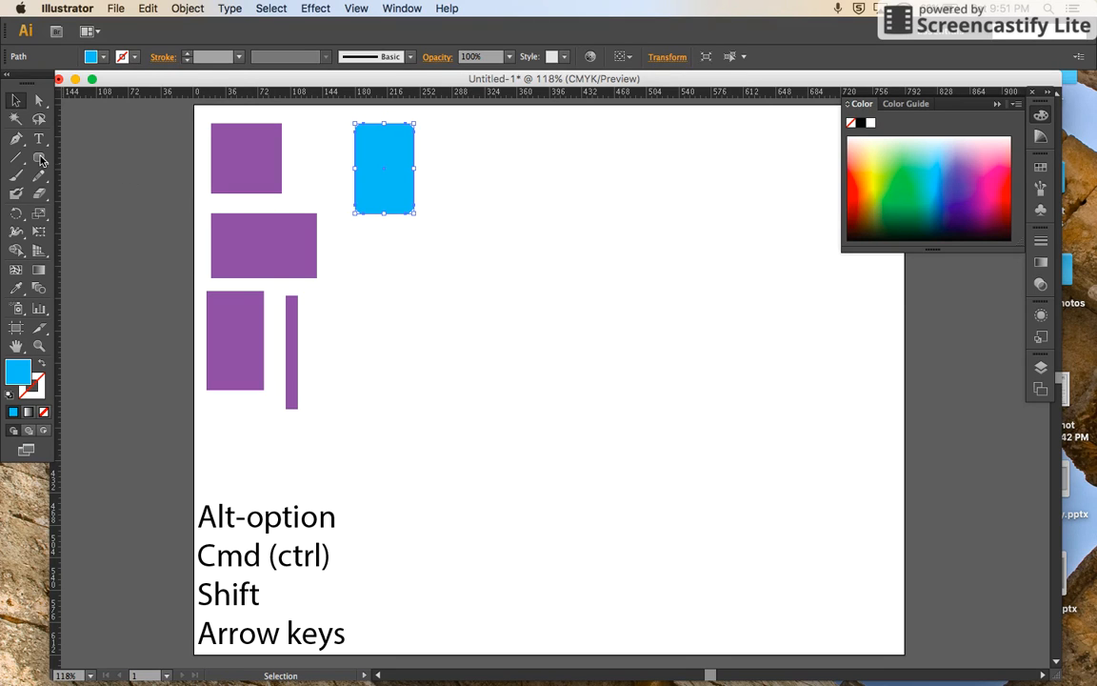
Draw a wide rounded rectangle and a small upright one below the first blue rounded rectangle
click(39, 158)
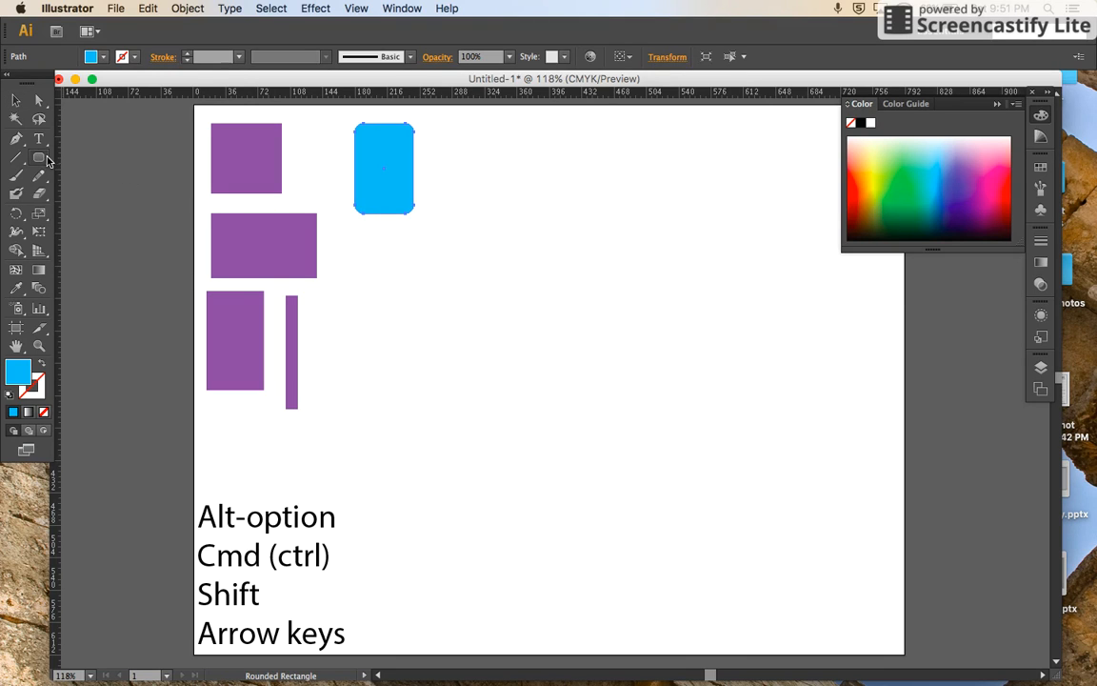
mouse_move(360, 236)
mouse_down()
mouse_move(385, 260)
mouse_move(455, 279)
mouse_up()
mouse_move(361, 303)
mouse_down()
mouse_move(384, 354)
mouse_move(406, 360)
mouse_up()
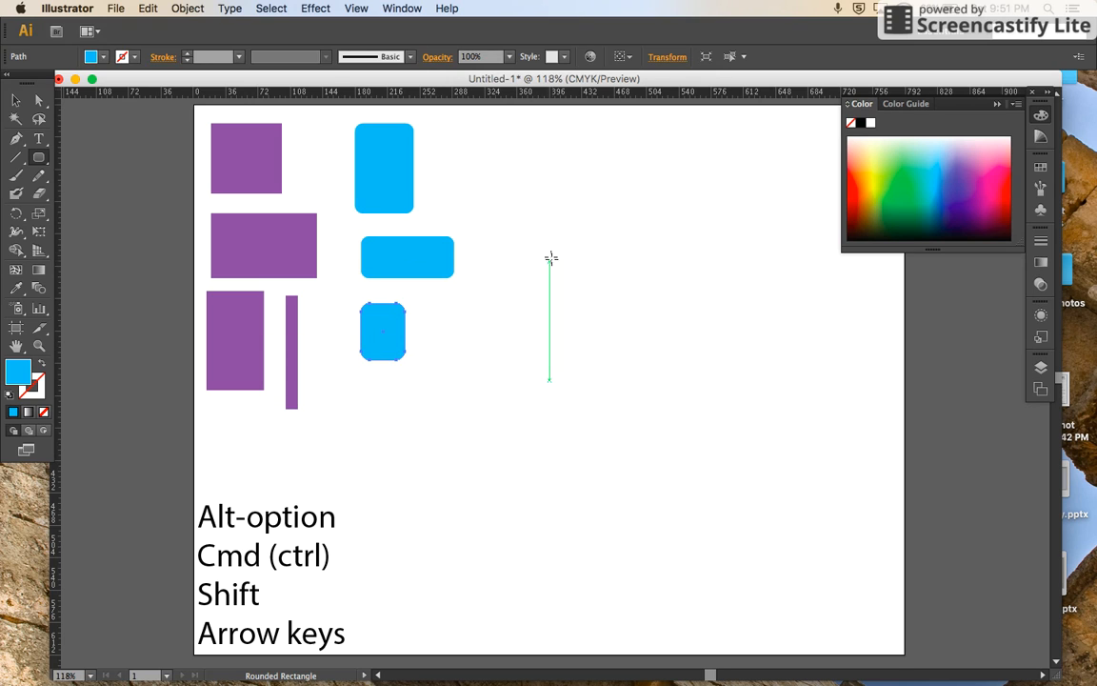
Draw a large rounded rectangle of about 249 × 340 pt in the open area, increasing its corner radius while drawing
drag(531, 236, 755, 542)
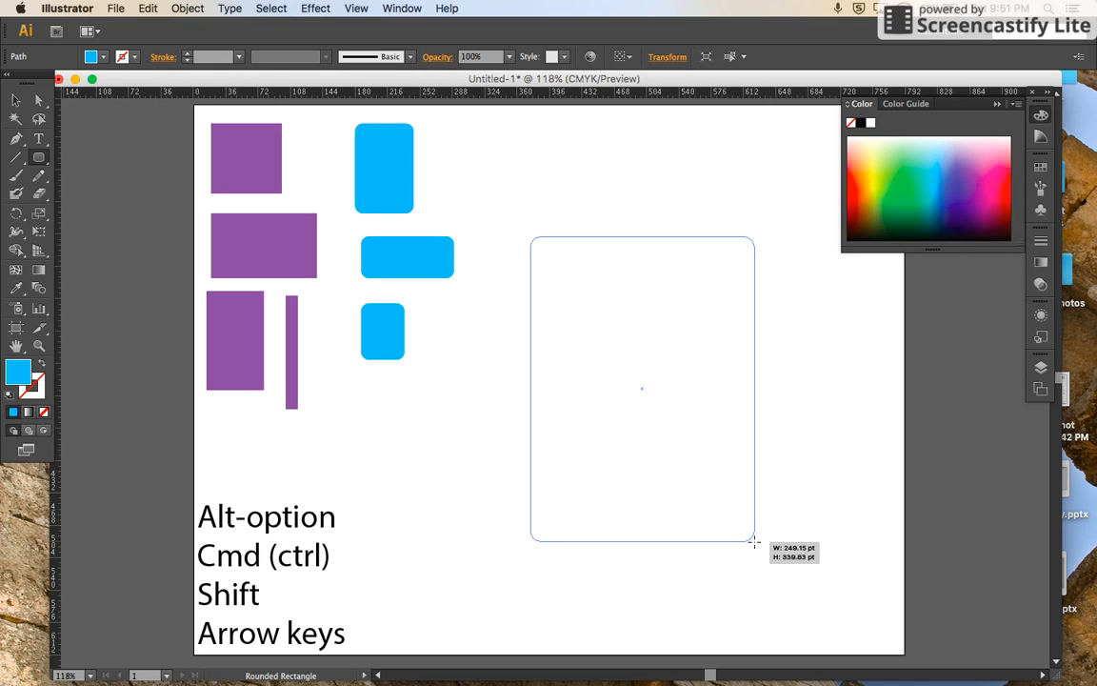
key(Up)
key(Up)
key(Up)
key(Up)
key(Up)
key(Up)
key(Up)
key(Up)
drag(754, 542, 755, 543)
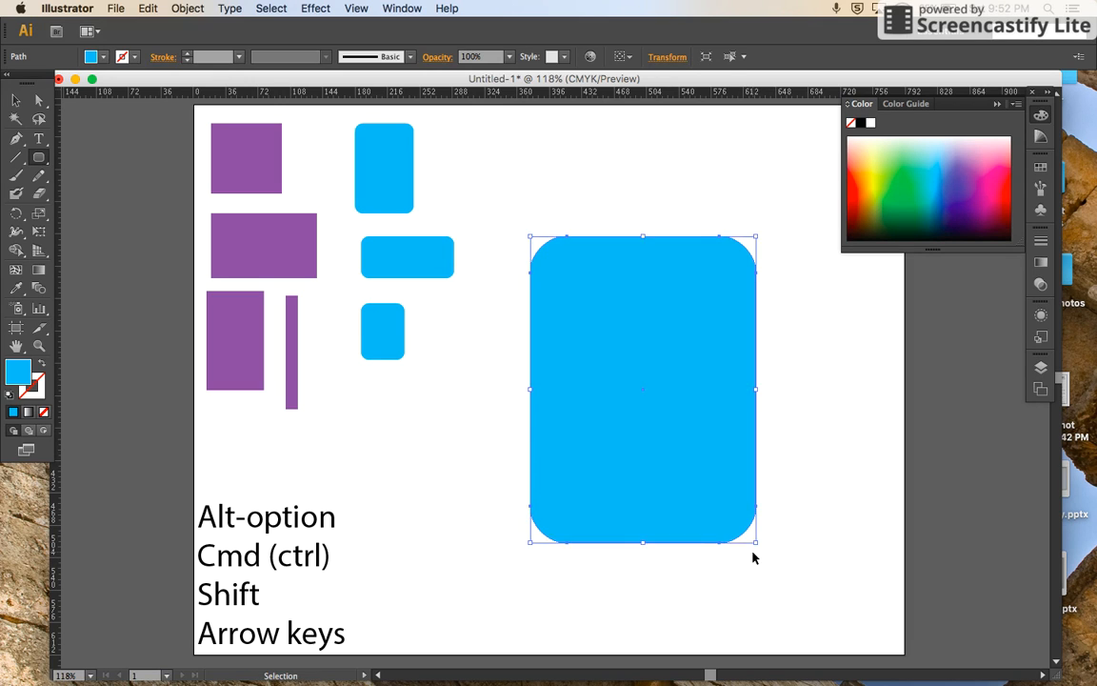
Delete the large rounded rectangle, and draw and remove another trial one in its place
key(Delete)
drag(540, 223, 772, 542)
key(Delete)
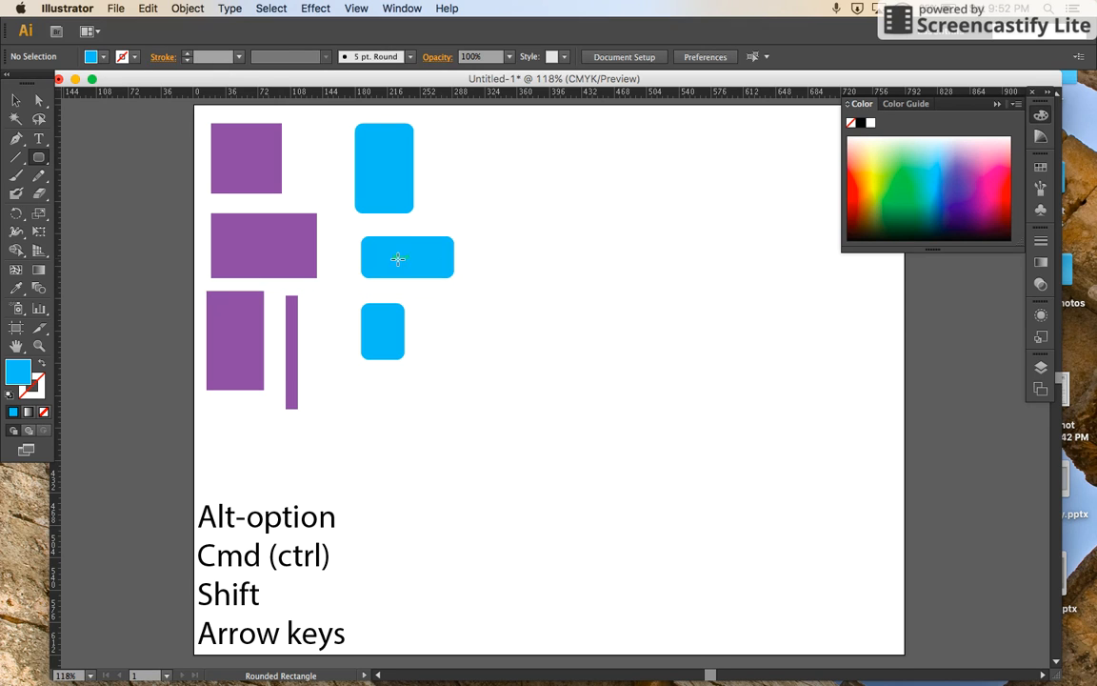
Draw a flat ellipse and two circles below it in a column to the right of the blue rounded rectangles
drag(34, 158, 98, 191)
drag(494, 132, 572, 162)
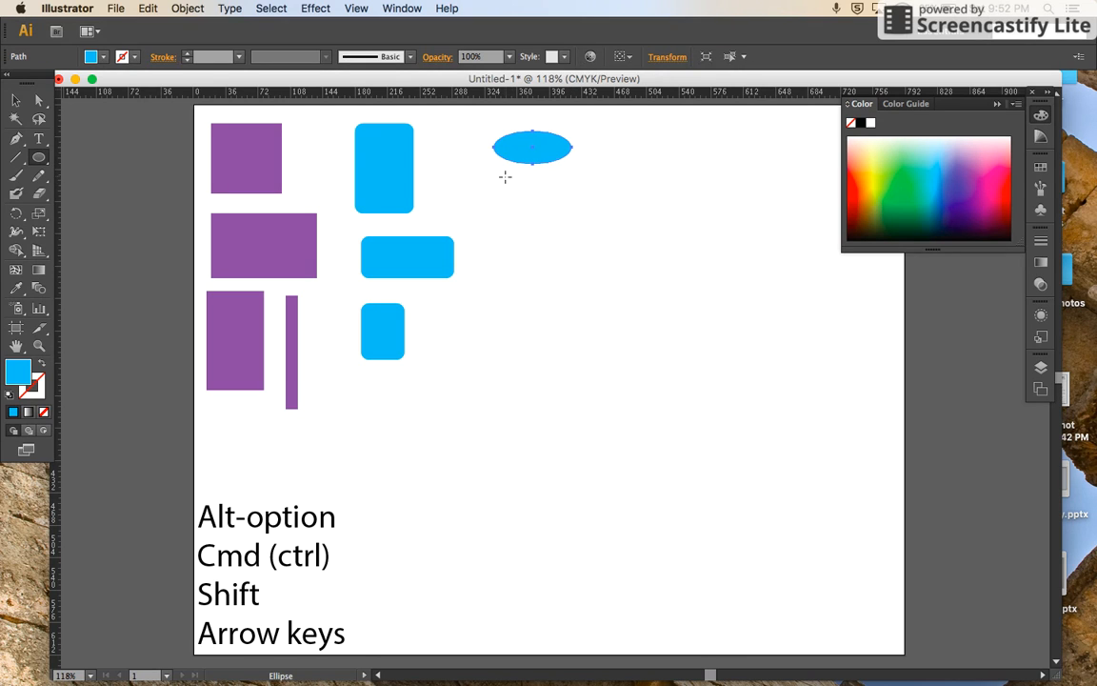
drag(498, 176, 571, 250)
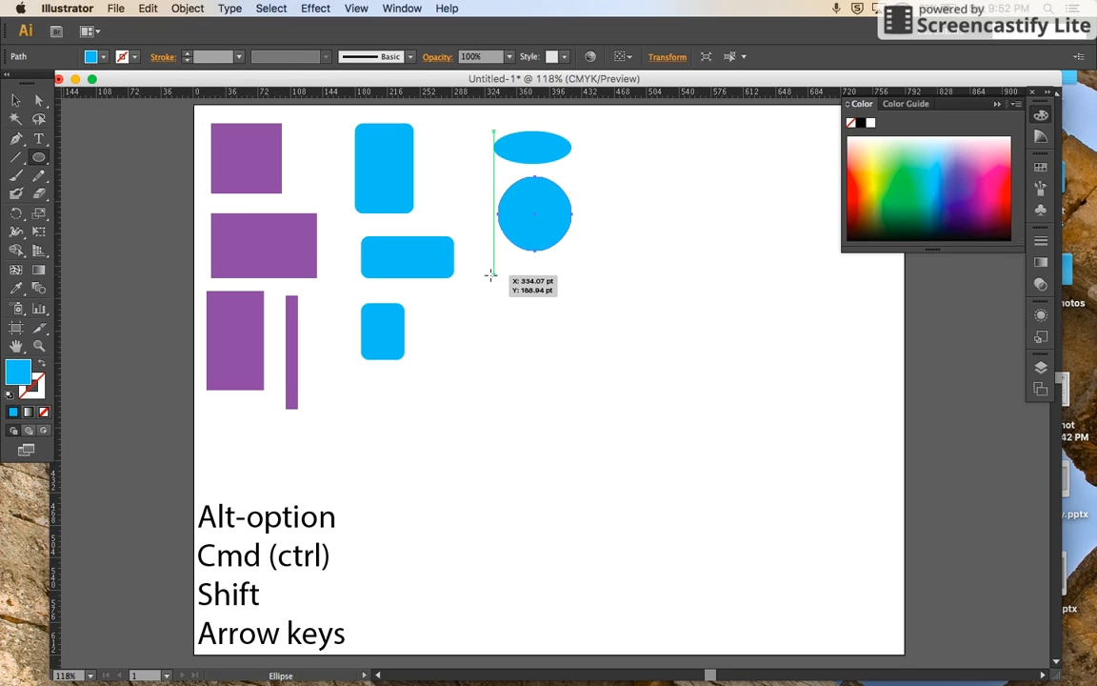
drag(493, 276, 572, 352)
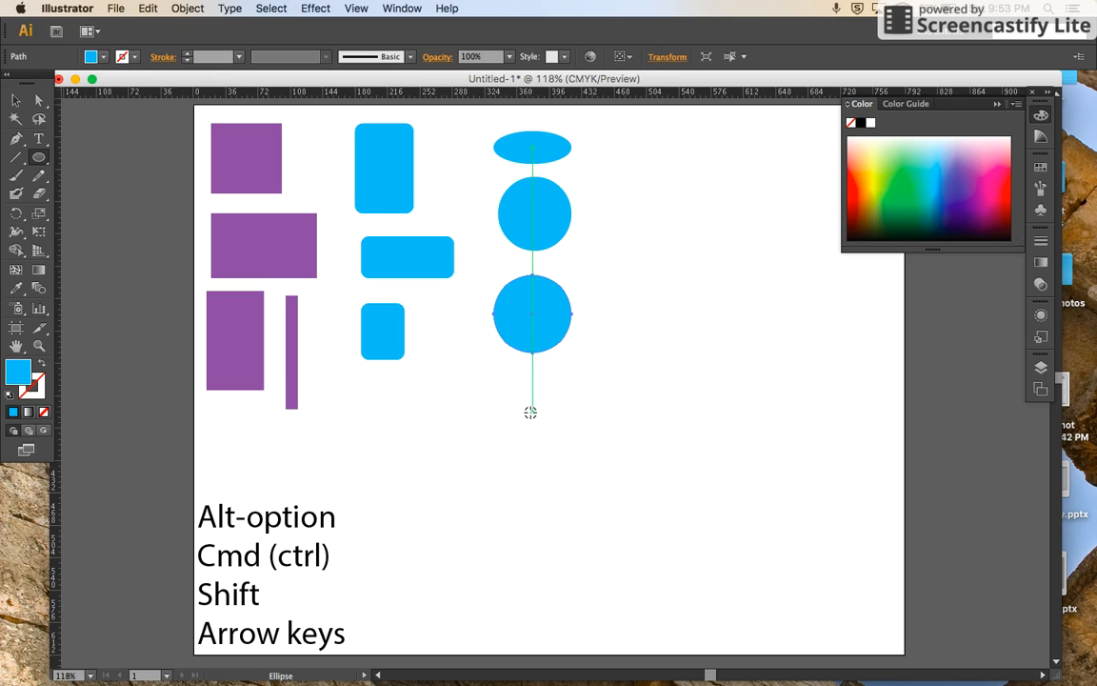
Draw a trial ellipse from its centre below the circles, undo it, and draw a larger circle from its centre there
drag(529, 411, 592, 465)
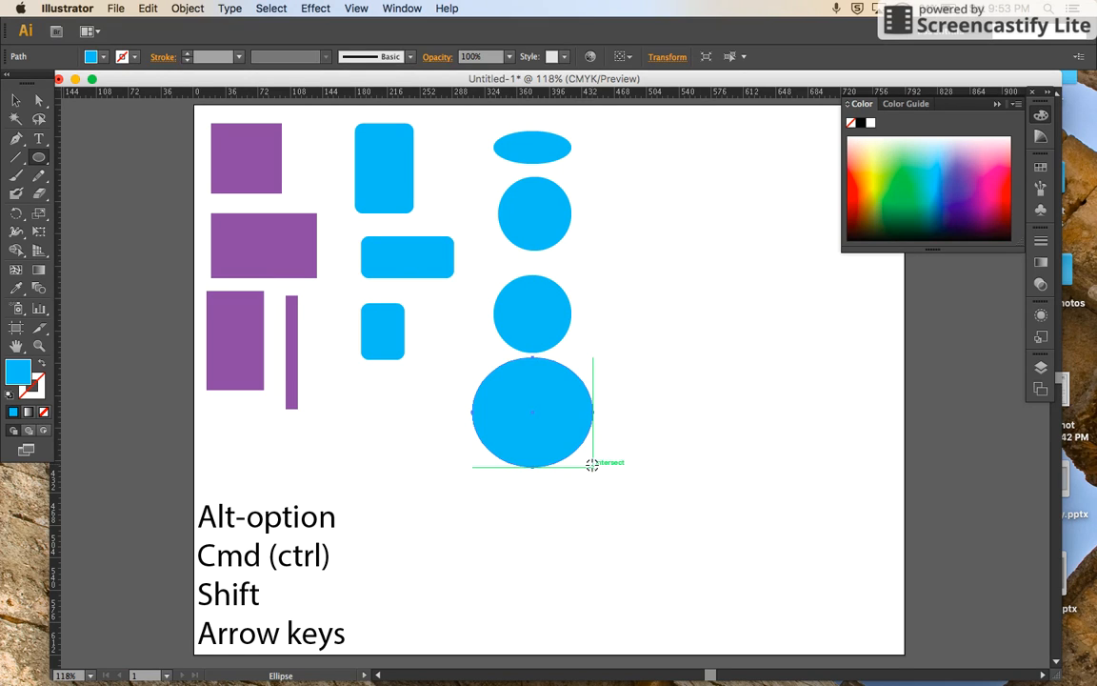
key(super+z)
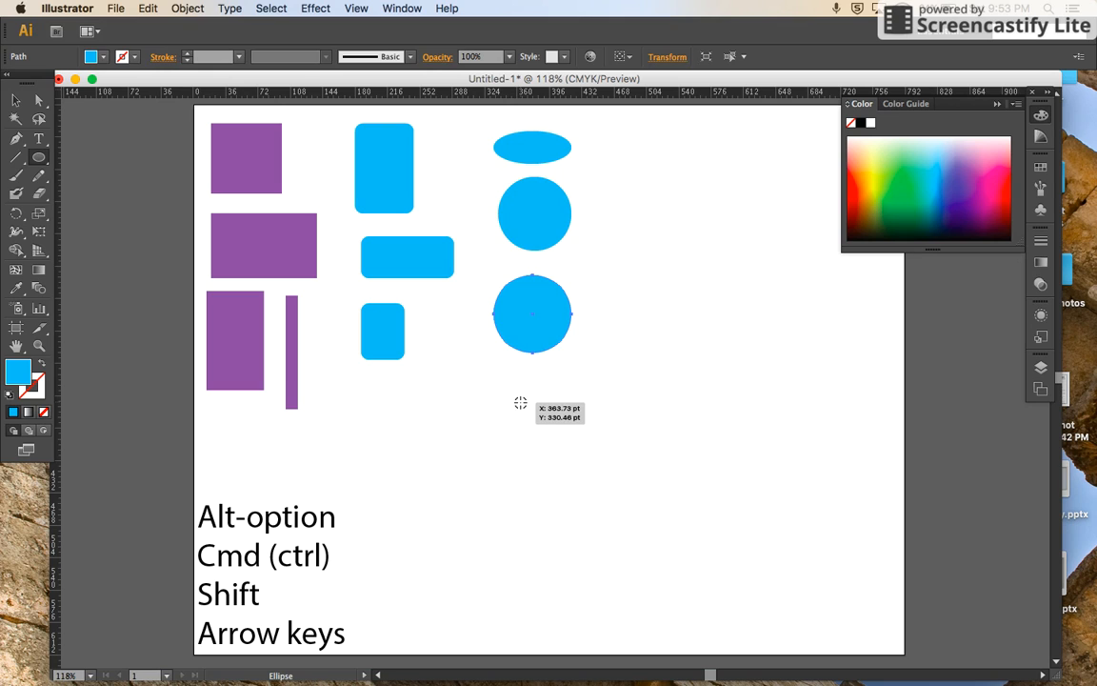
drag(533, 405, 578, 450)
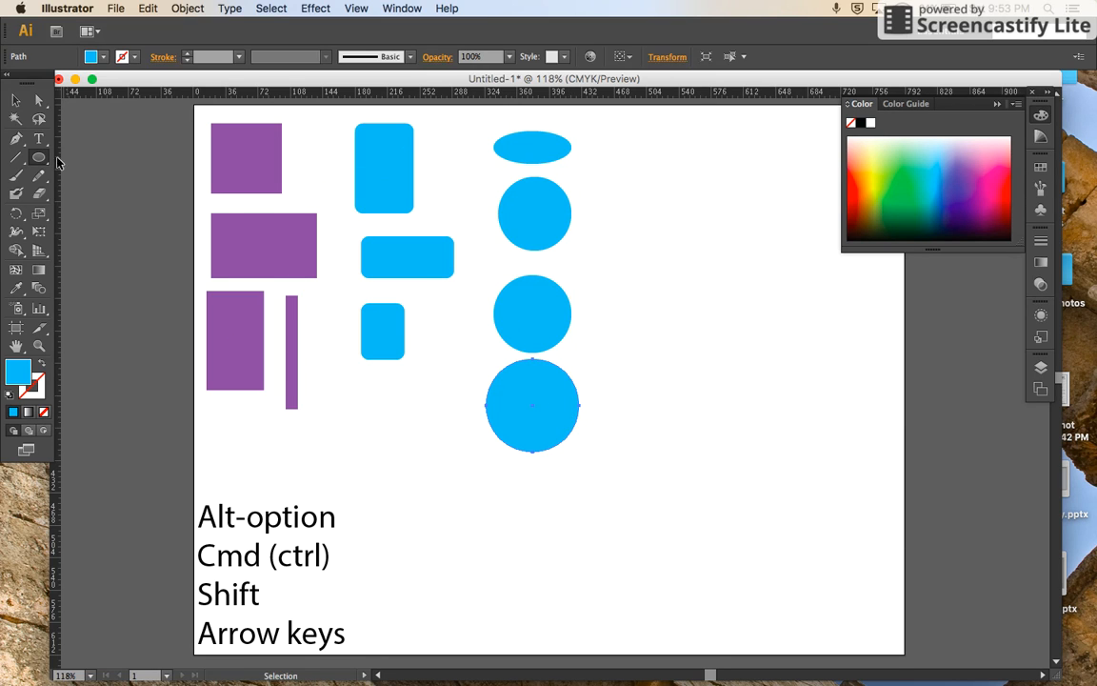
Draw an upright triangle with the Polygon tool to the right of the flat ellipse and fill it green
drag(45, 160, 91, 210)
drag(639, 142, 668, 151)
key(Down)
key(Down)
key(Down)
key(Down)
click(903, 188)
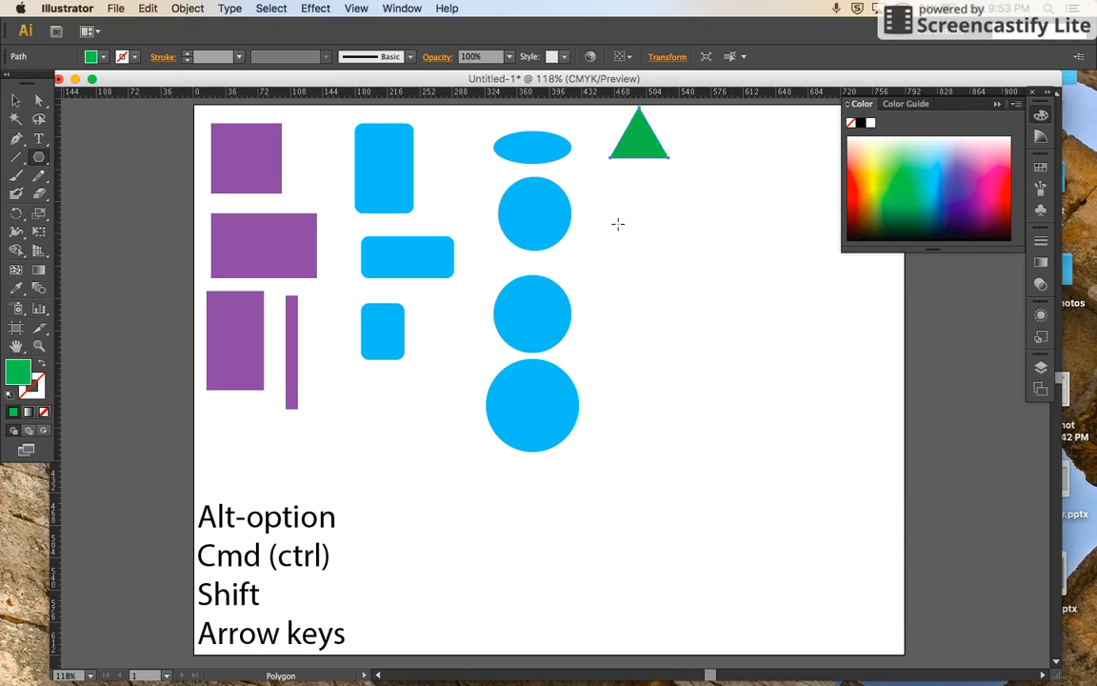
Draw a small tilted four-sided polygon below the green triangle
drag(635, 195, 647, 220)
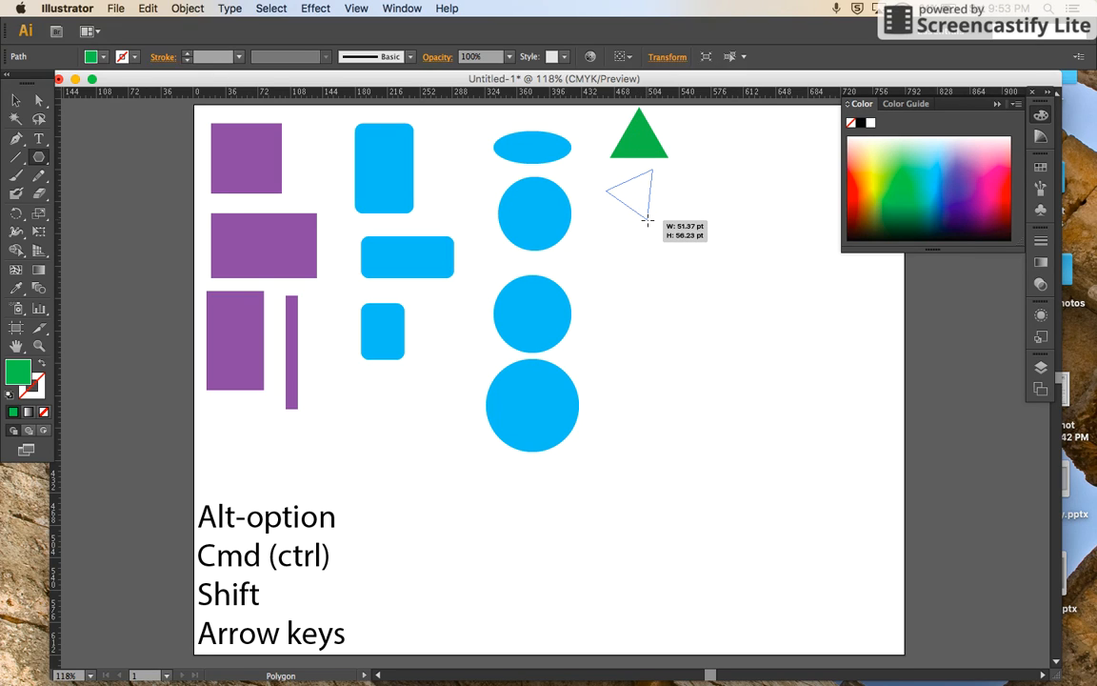
key(Up)
drag(647, 220, 644, 221)
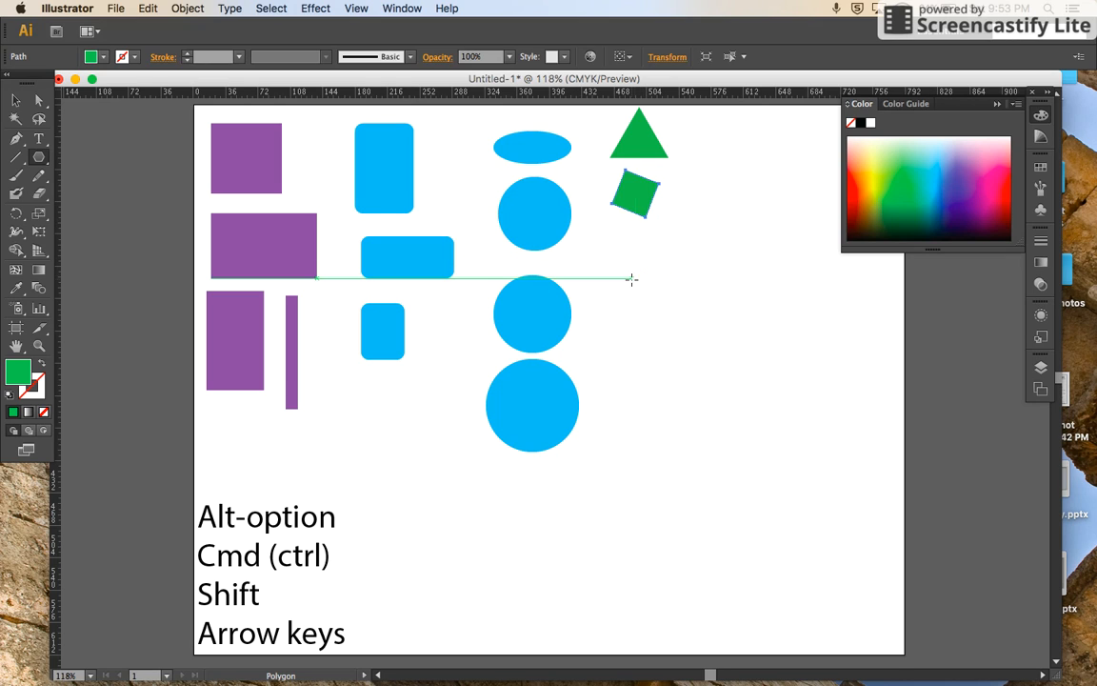
Draw polygons with five, six, seven and eight sides in a column below the tilted green square
drag(638, 272, 651, 379)
key(Up)
key(Up)
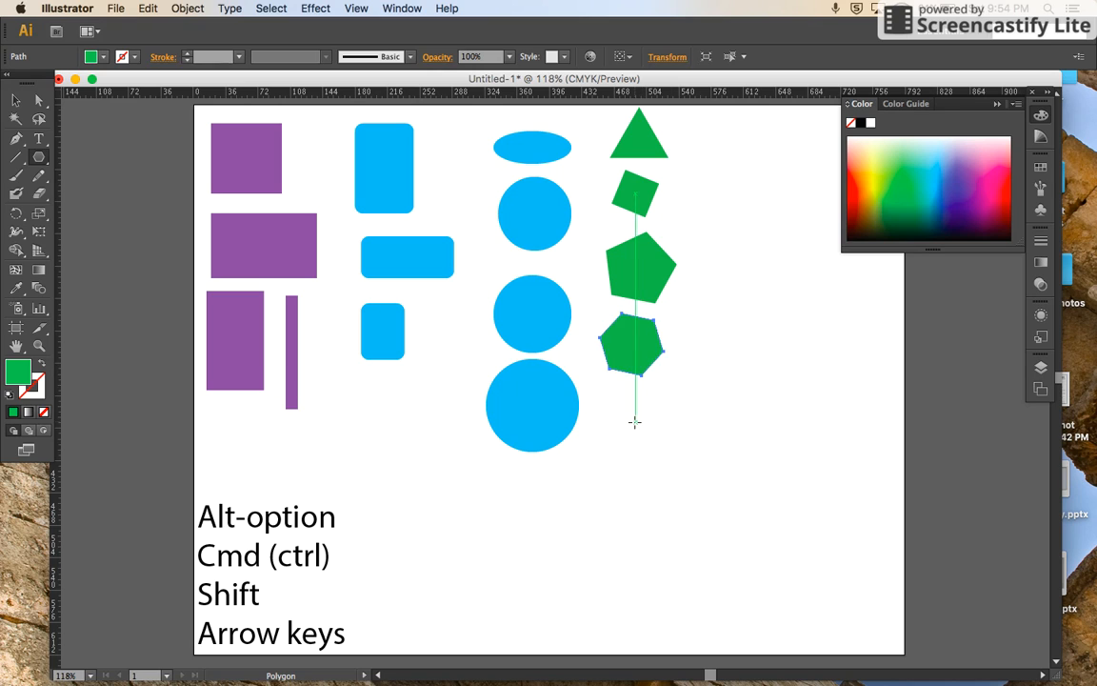
drag(634, 421, 652, 448)
key(Up)
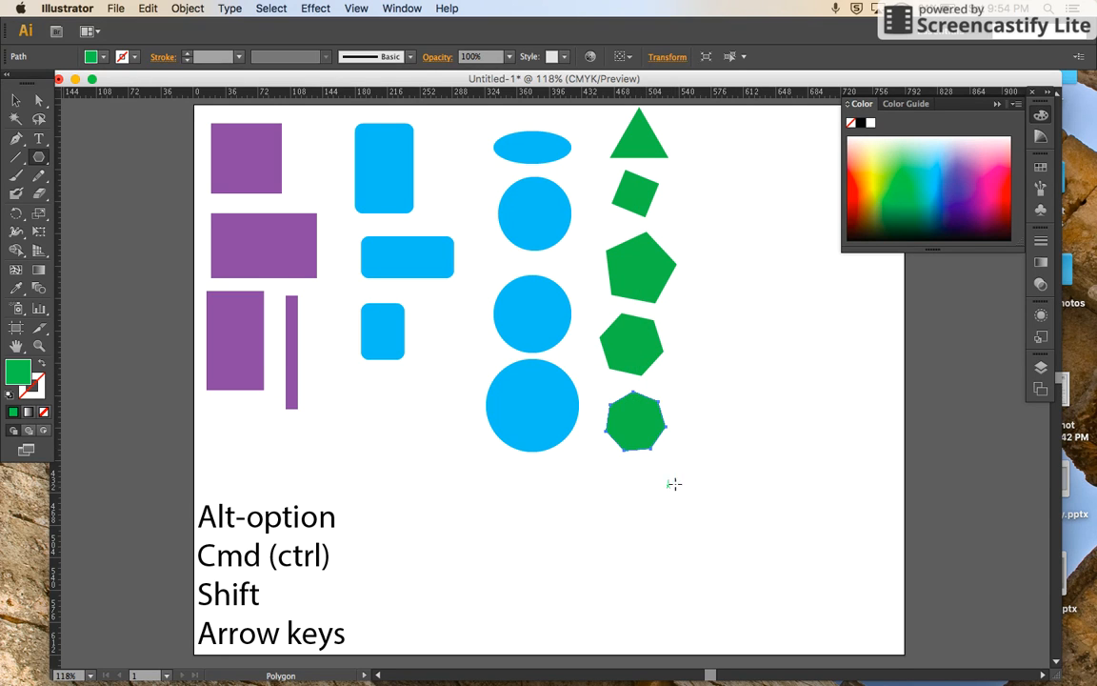
drag(638, 503, 668, 539)
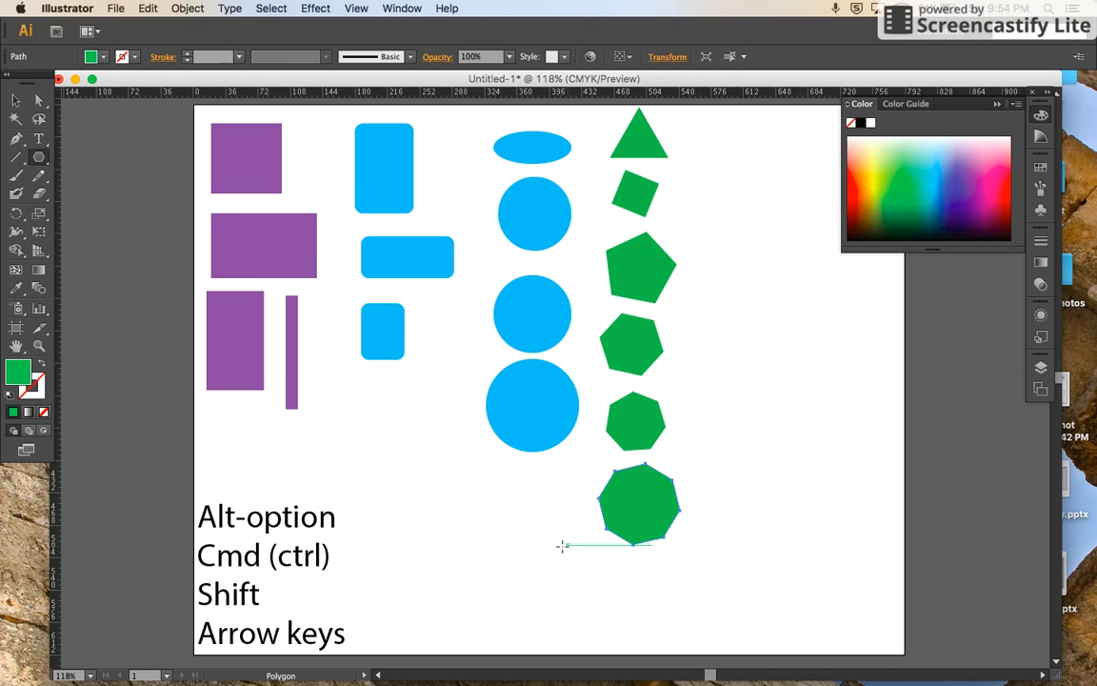
Try drawing an upright octagon of about 136 × 136 pt below the blue shapes, and undo it
drag(443, 487, 495, 521)
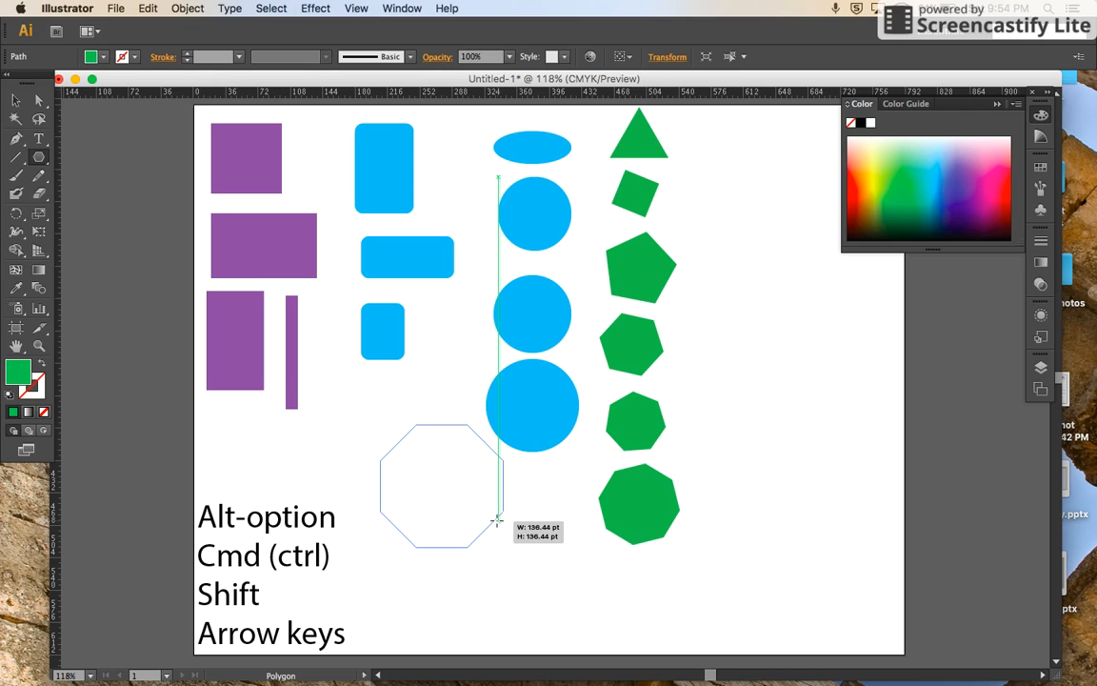
drag(496, 520, 495, 520)
key(super+z)
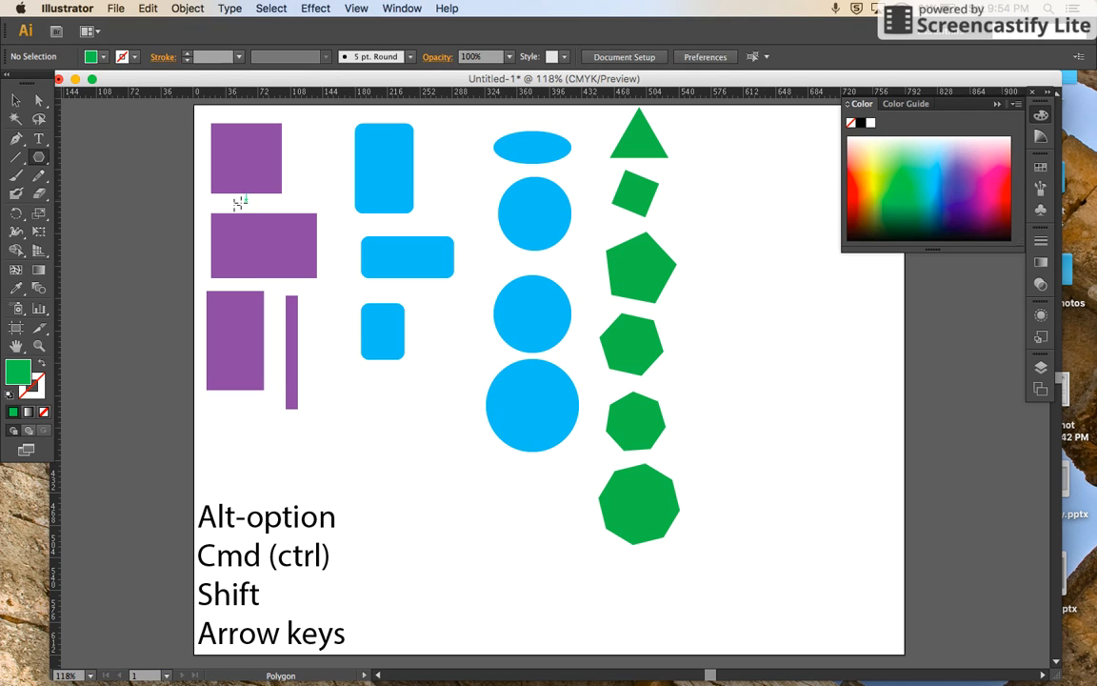
Collapse the colour spectrum and draw an upright four-pointed star in the open area right of the triangle
drag(38, 158, 92, 234)
click(998, 106)
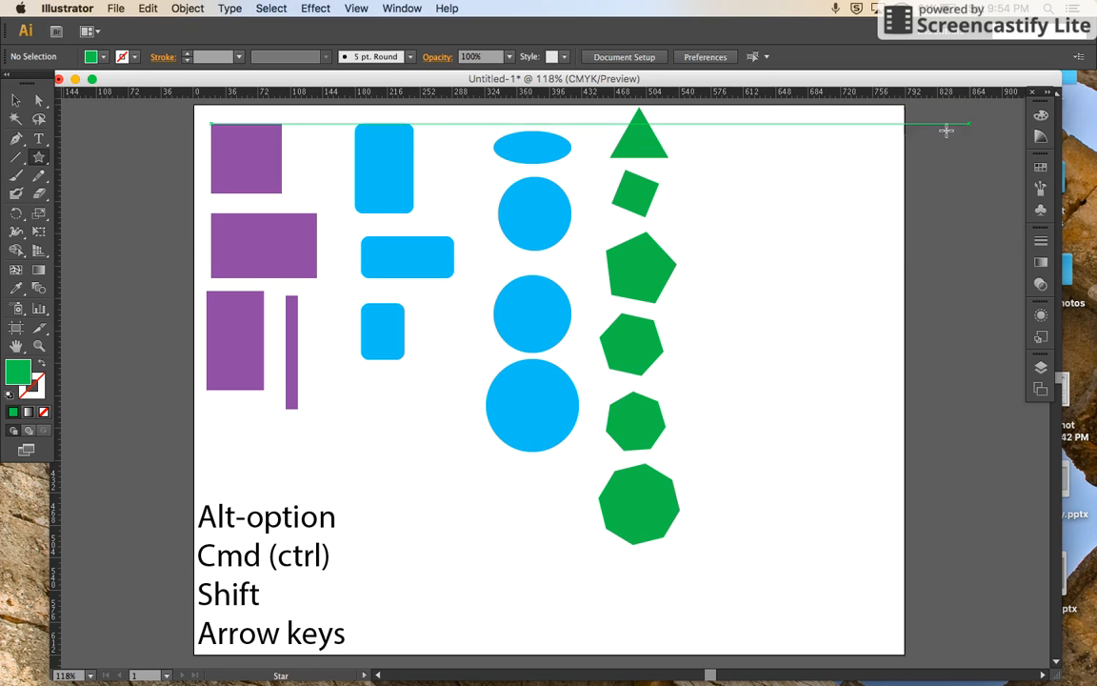
drag(764, 156, 786, 187)
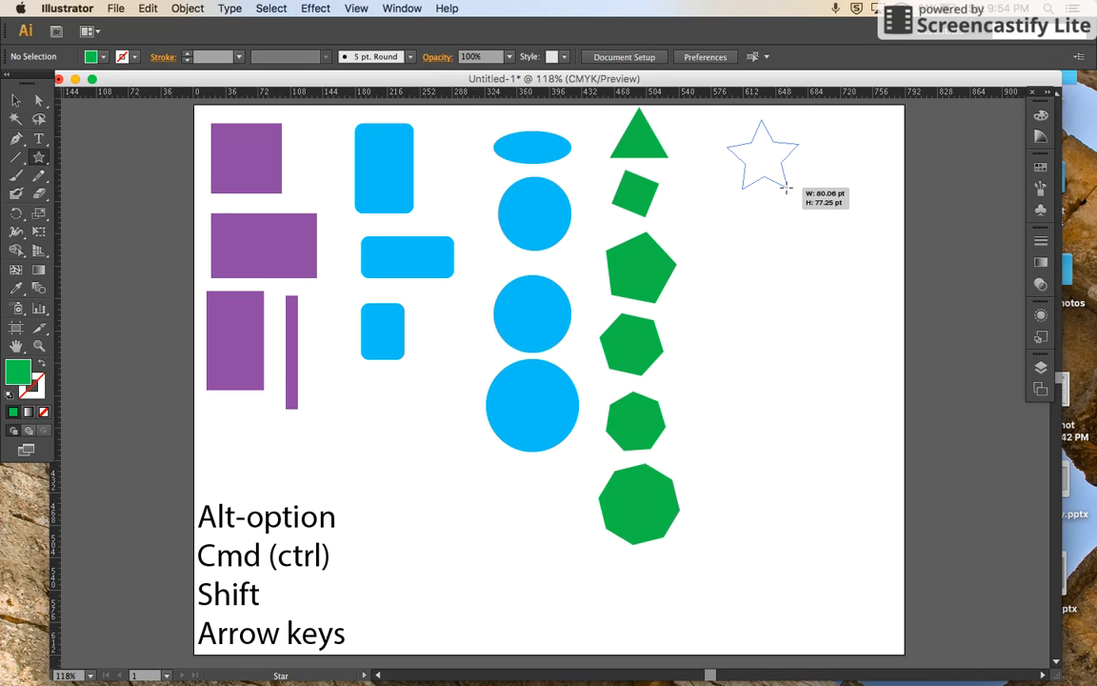
key(Down)
key(Down)
drag(786, 187, 762, 197)
key(Up)
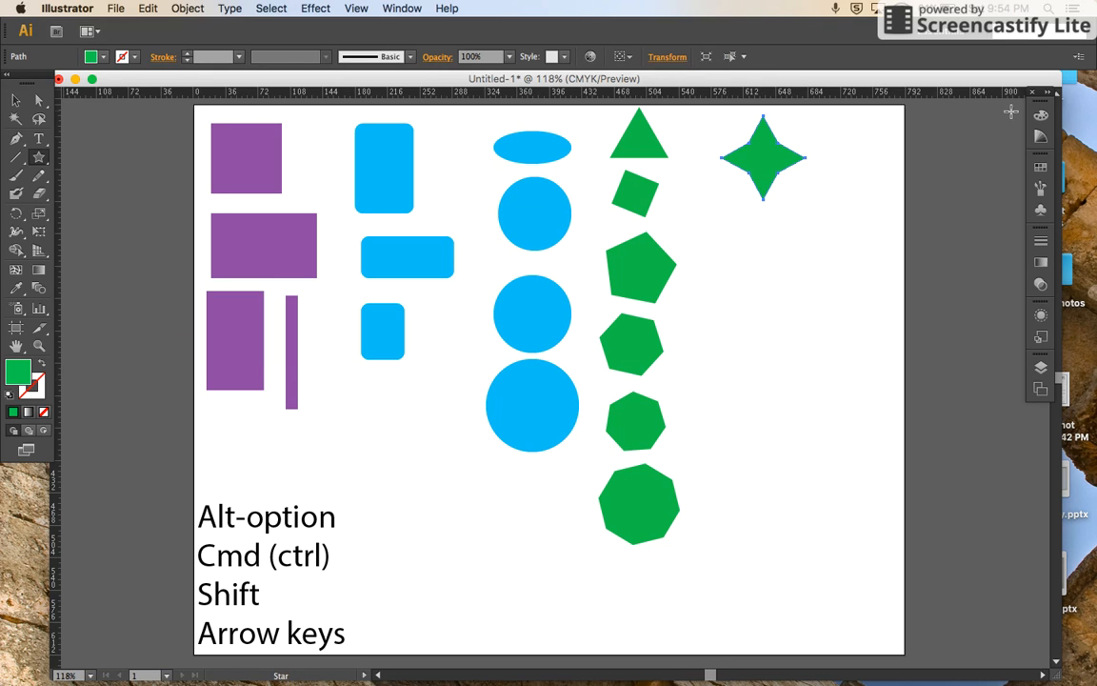
Fill the four-pointed star with bright pink and collapse the colour spectrum again
click(1042, 115)
click(995, 190)
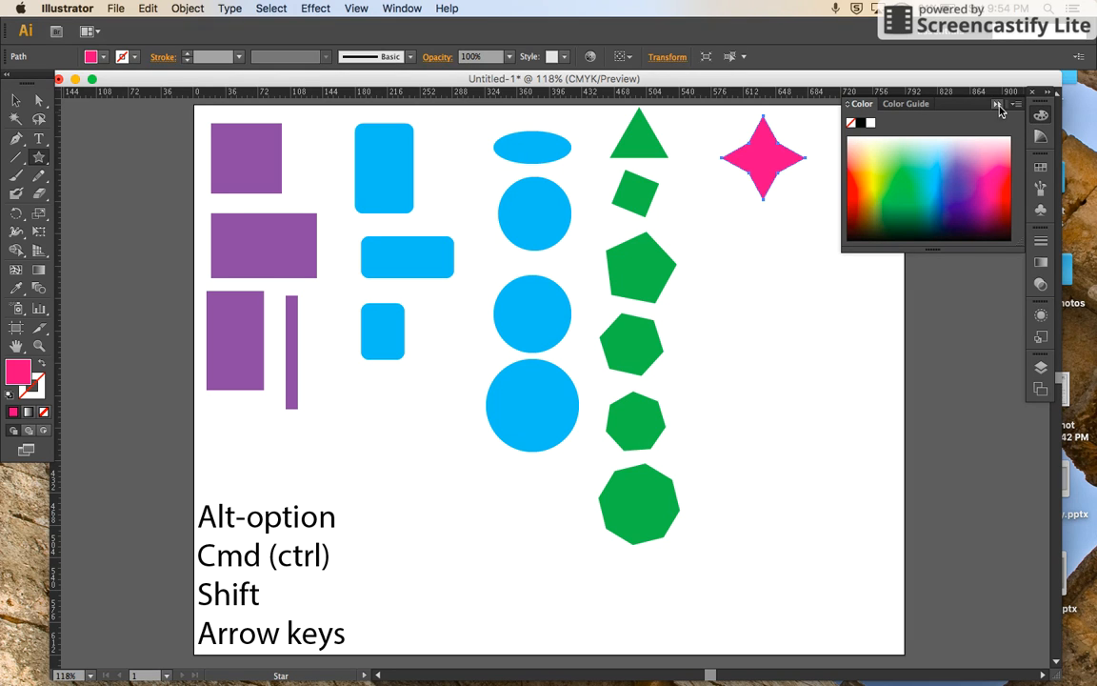
click(997, 105)
Draw two five-pointed stars side by side below the four-pointed star, the second with narrower arms
drag(772, 250, 783, 279)
drag(795, 278, 806, 291)
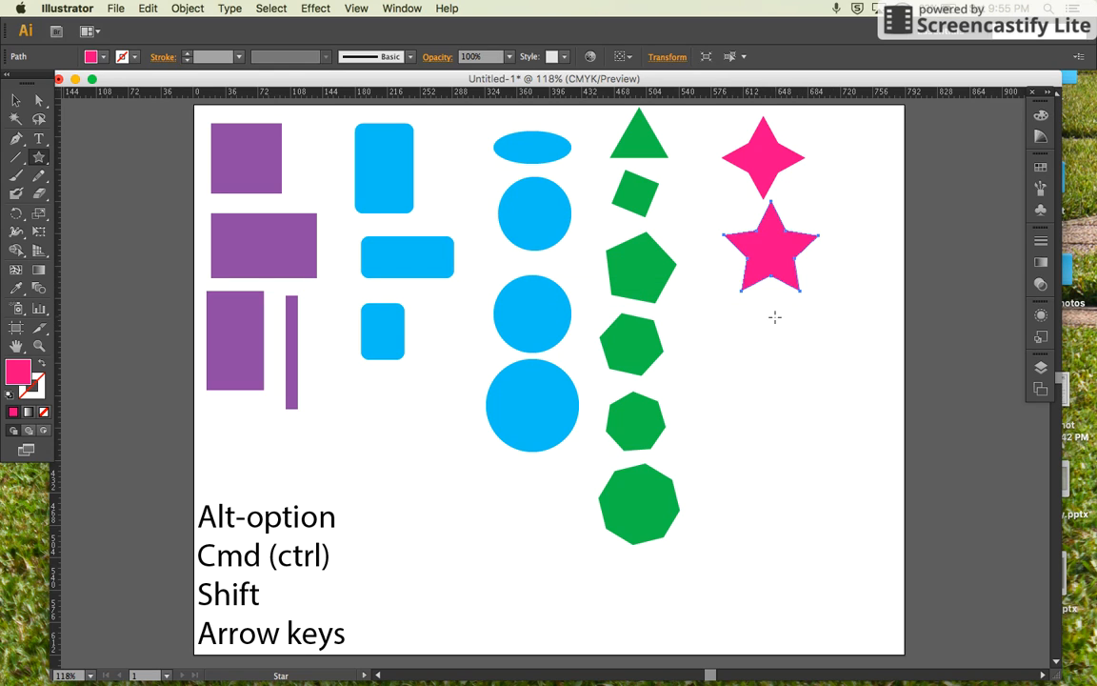
drag(771, 315, 879, 269)
Select each of the two five-pointed stars to compare their shapes, and clear the selection
key(v)
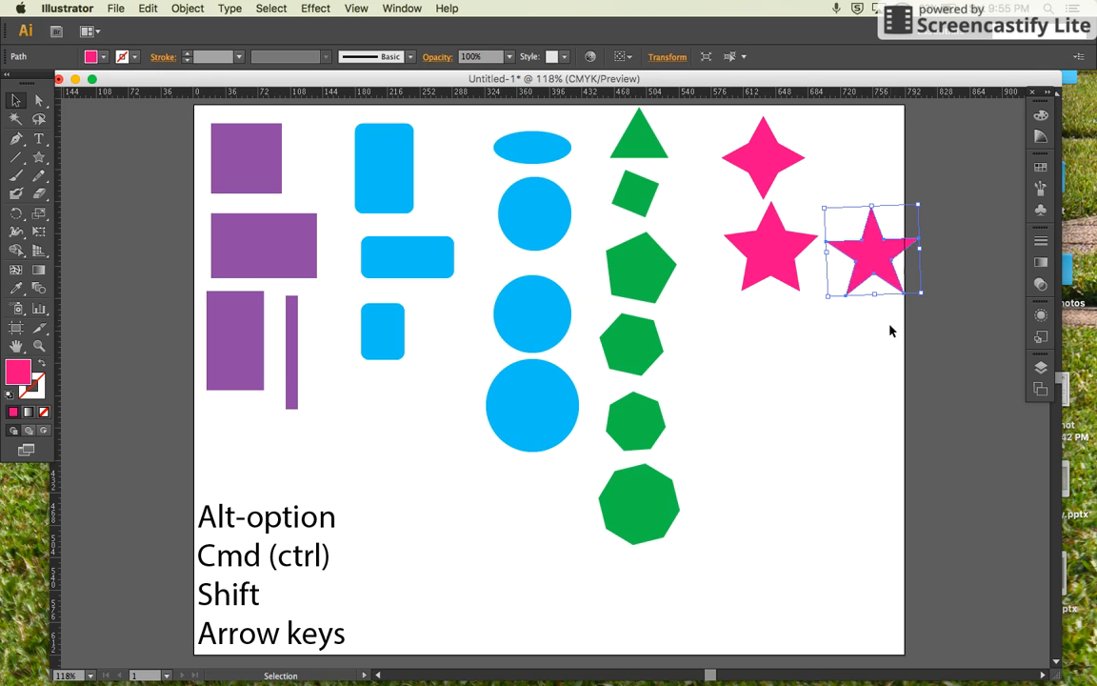
click(876, 339)
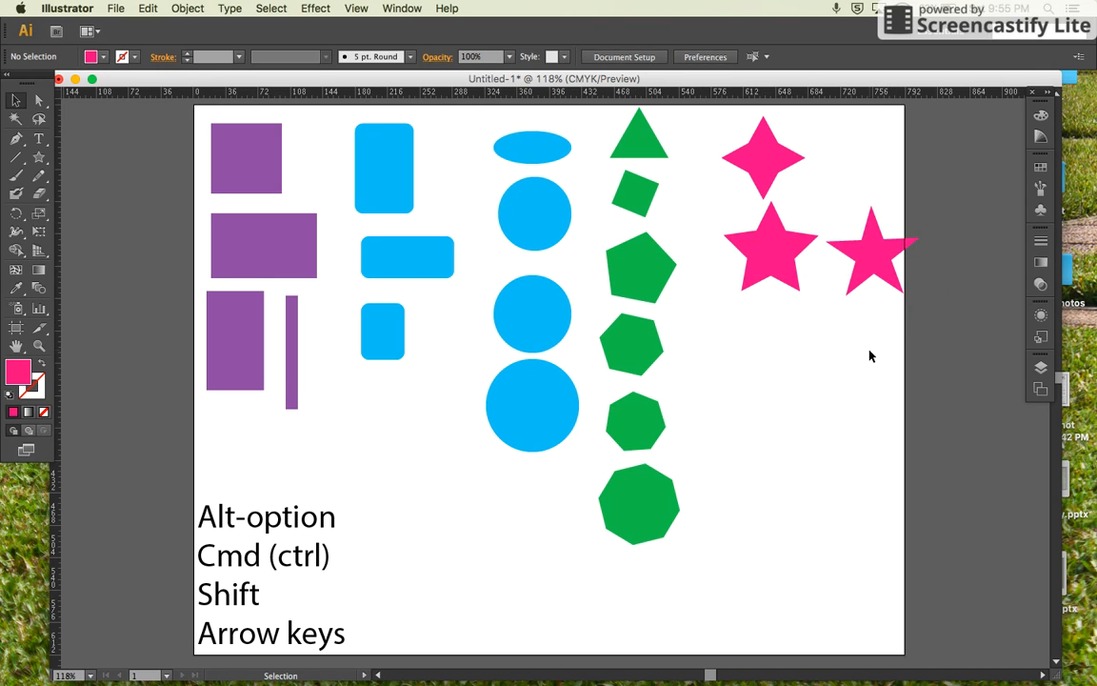
click(883, 254)
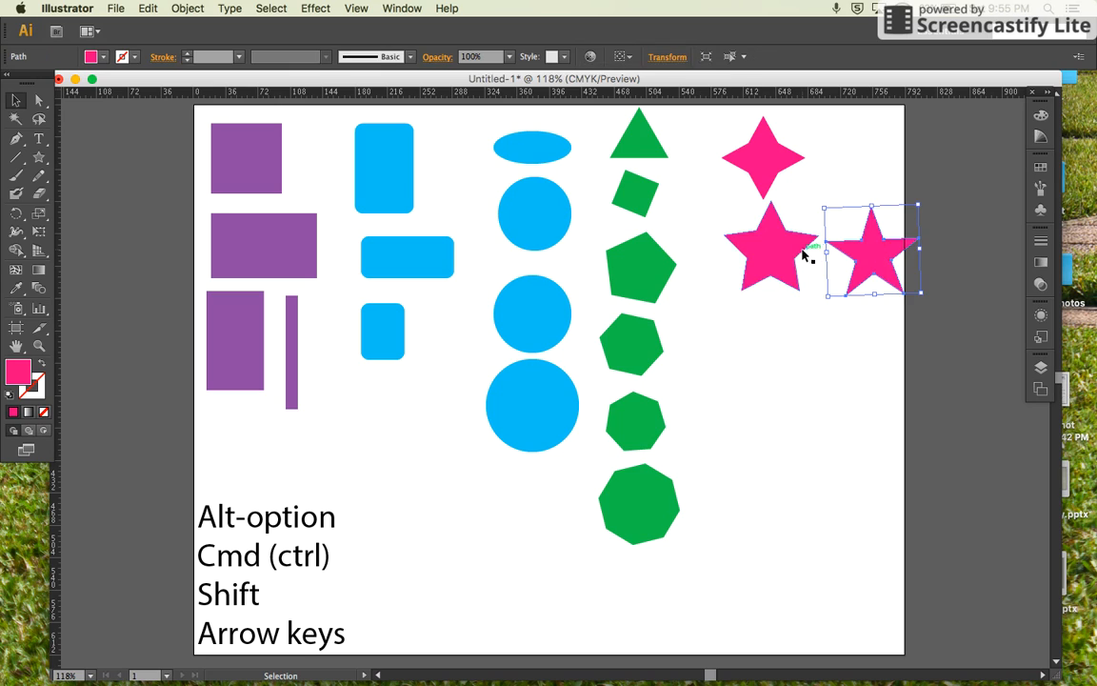
click(779, 250)
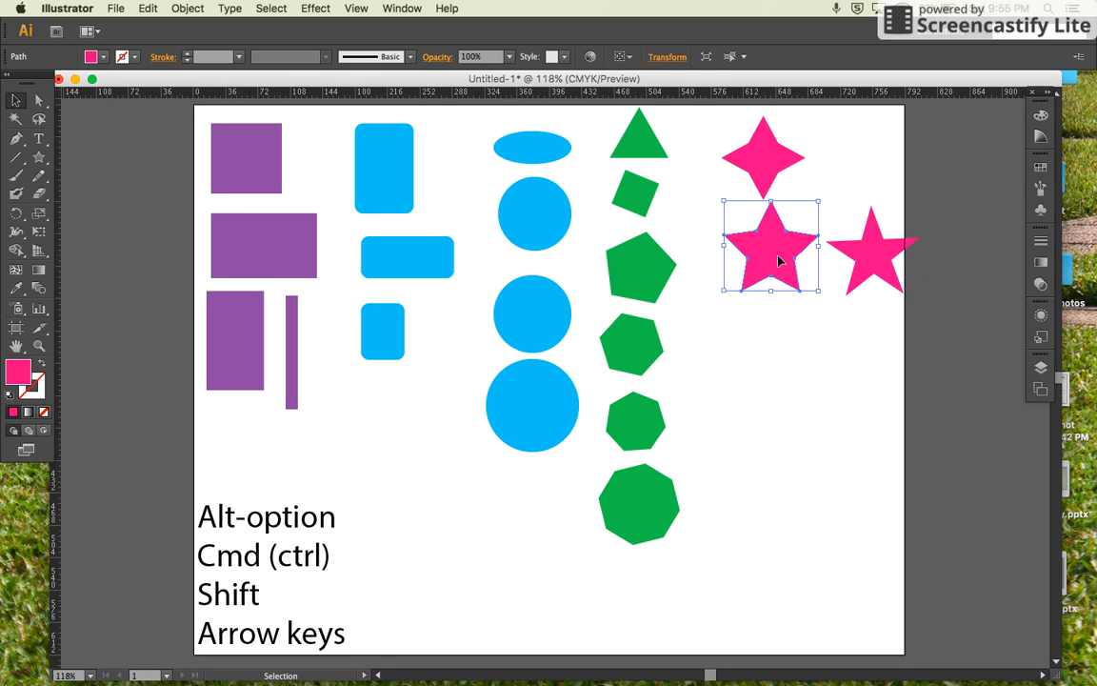
click(767, 354)
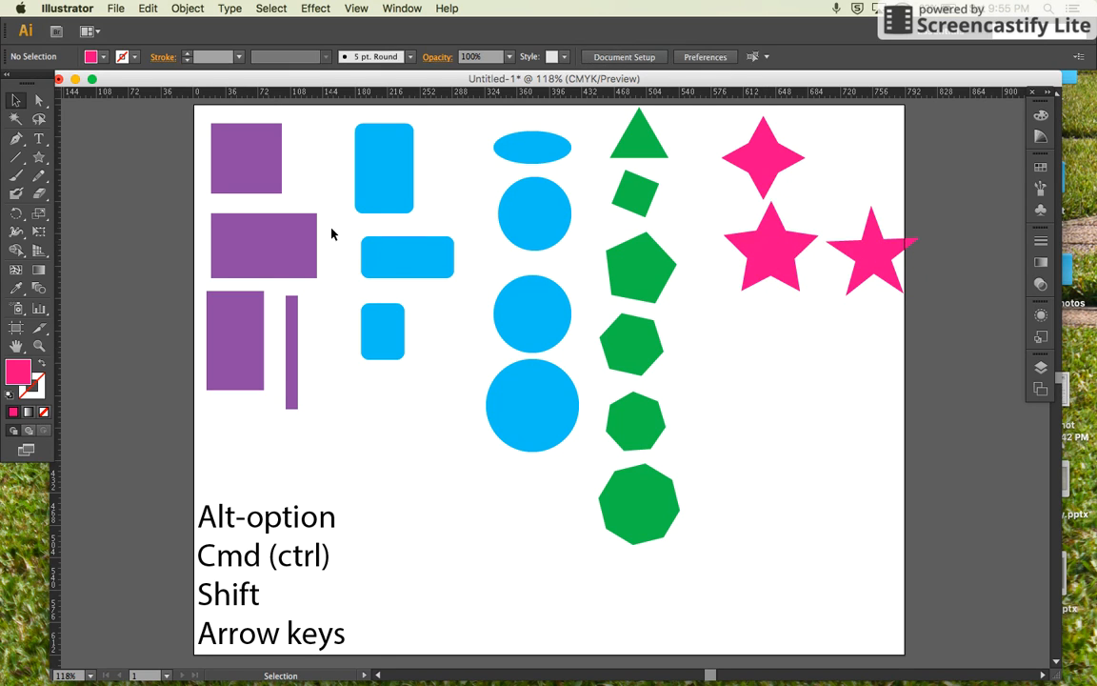
Draw two six-pointed stars side by side below the five-pointed stars
click(40, 158)
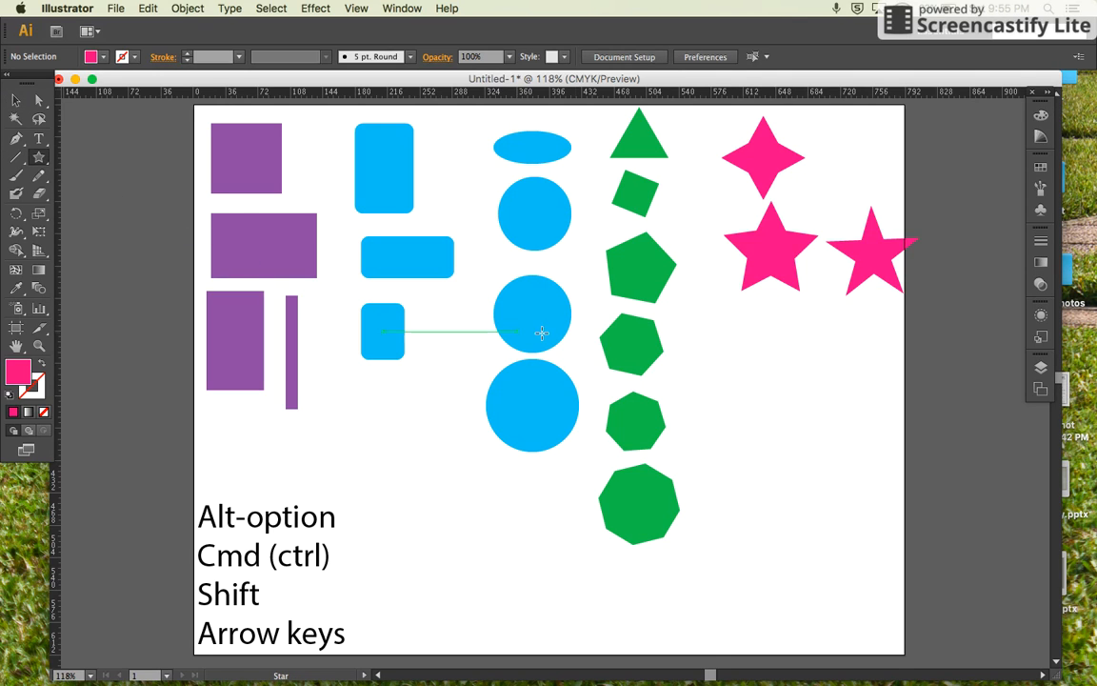
drag(775, 339, 795, 394)
key(Up)
drag(859, 341, 870, 374)
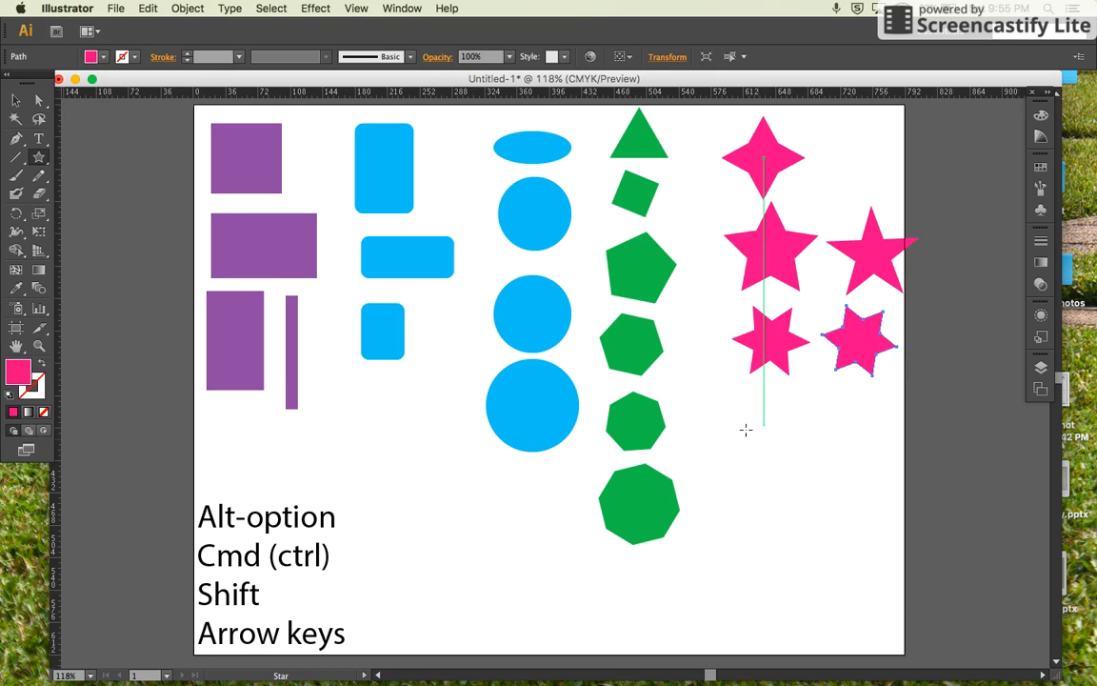
Draw two seven-pointed stars side by side below the six-pointed ones, making the second one's arms shorter and wider
drag(752, 432, 784, 465)
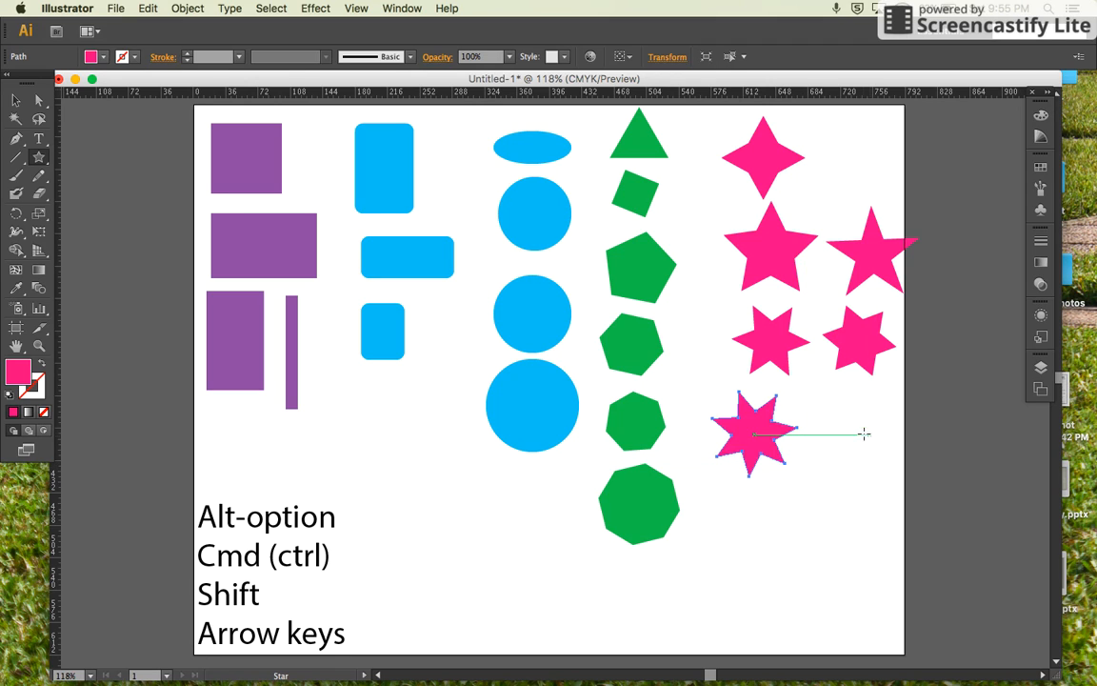
drag(861, 434, 887, 470)
key(Down)
key(Up)
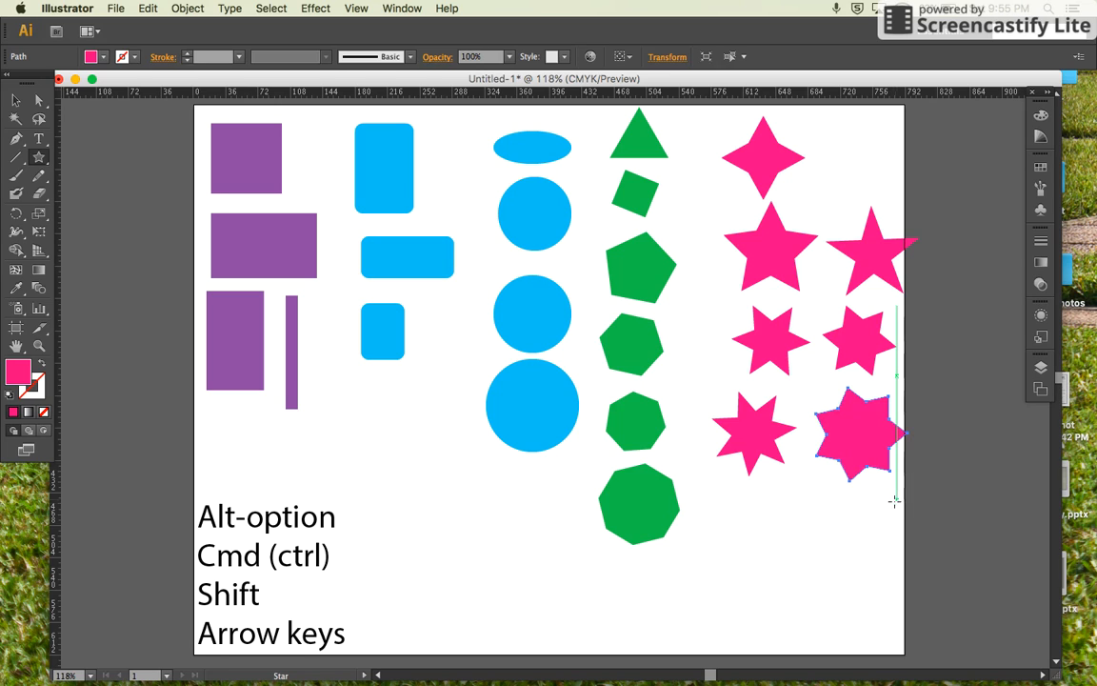
Draw a starburst with many thin points below the seven-pointed stars, adding points while drawing
drag(764, 527, 832, 587)
key(Up)
key(Up)
key(Up)
key(Up)
key(Up)
key(Up)
key(Up)
key(Up)
key(Up)
key(Up)
key(Up)
key(Up)
key(Up)
key(Up)
key(Up)
key(Up)
key(Up)
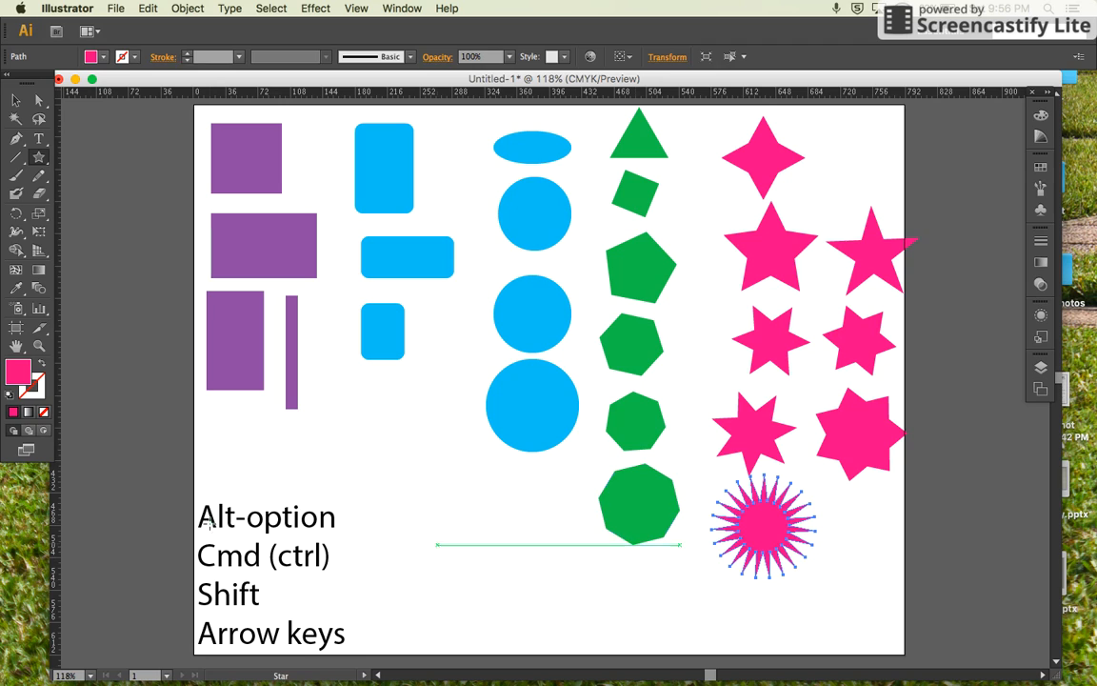
Switch back to the Rectangle tool
drag(40, 160, 105, 158)
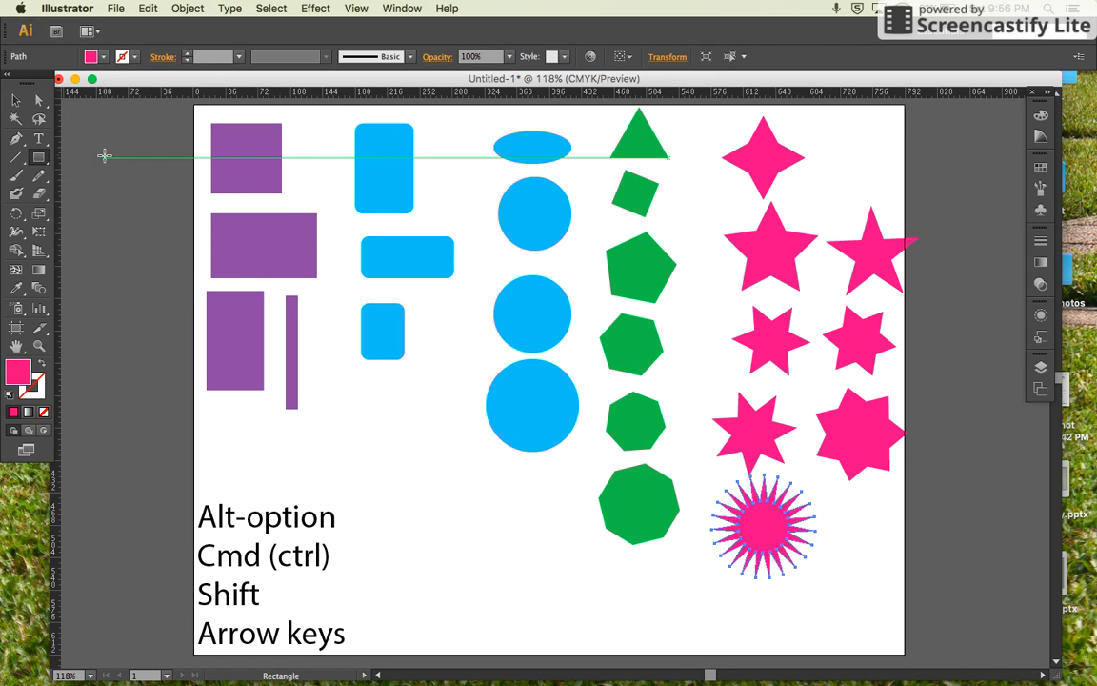
click(41, 160)
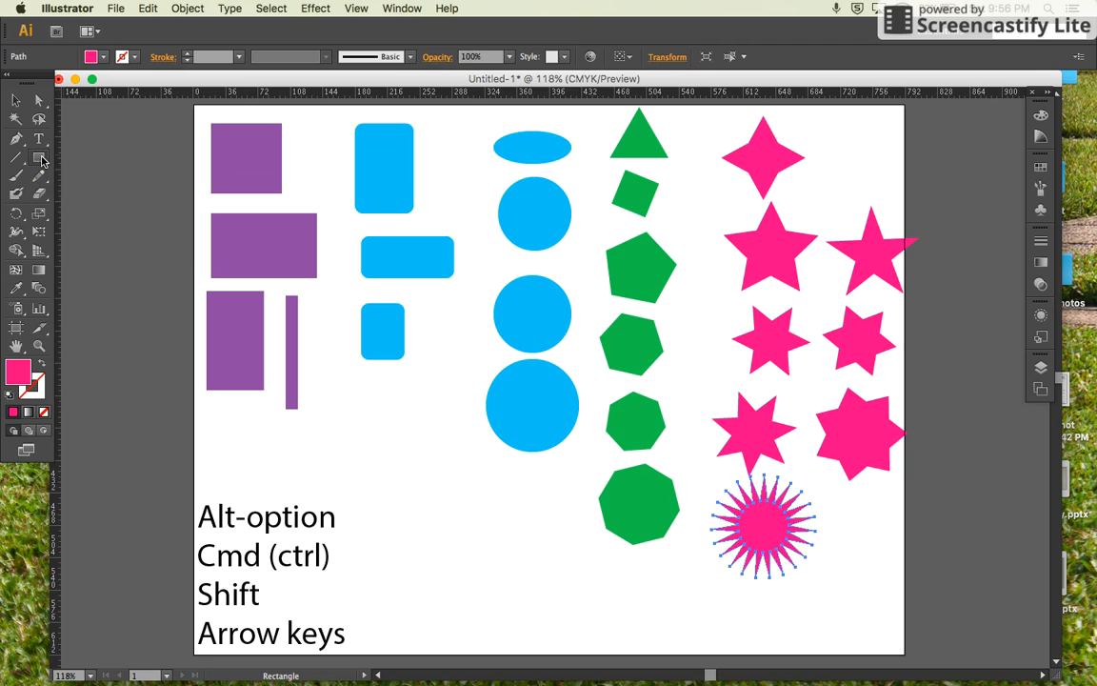